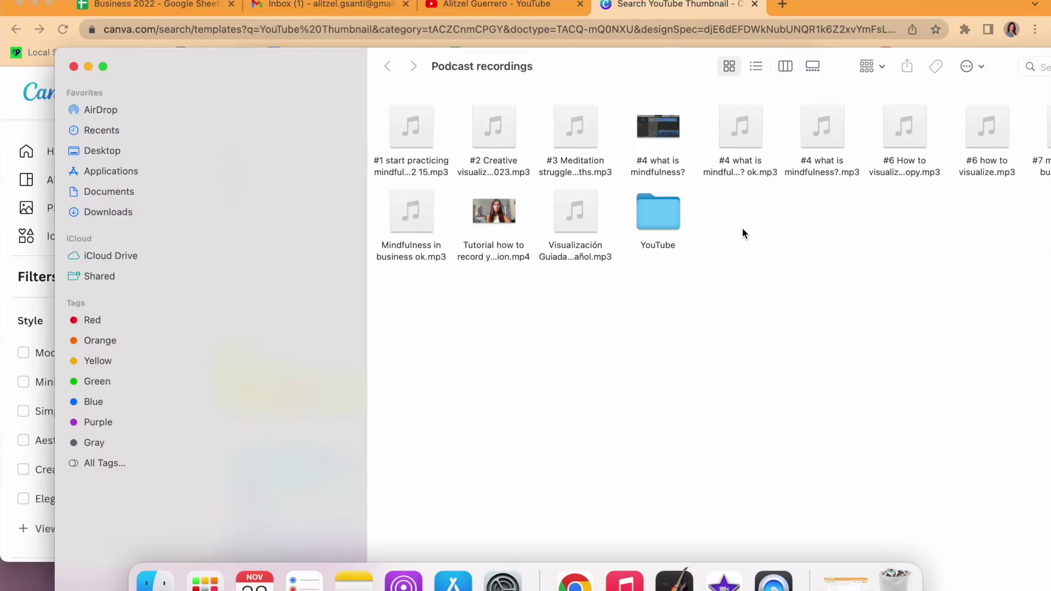
Select the #2 Creative visualization 2023 file in Finder, then bring up Canva's thumbnail templates.
{"action": "left_click", "coordinate": [521, 176]}
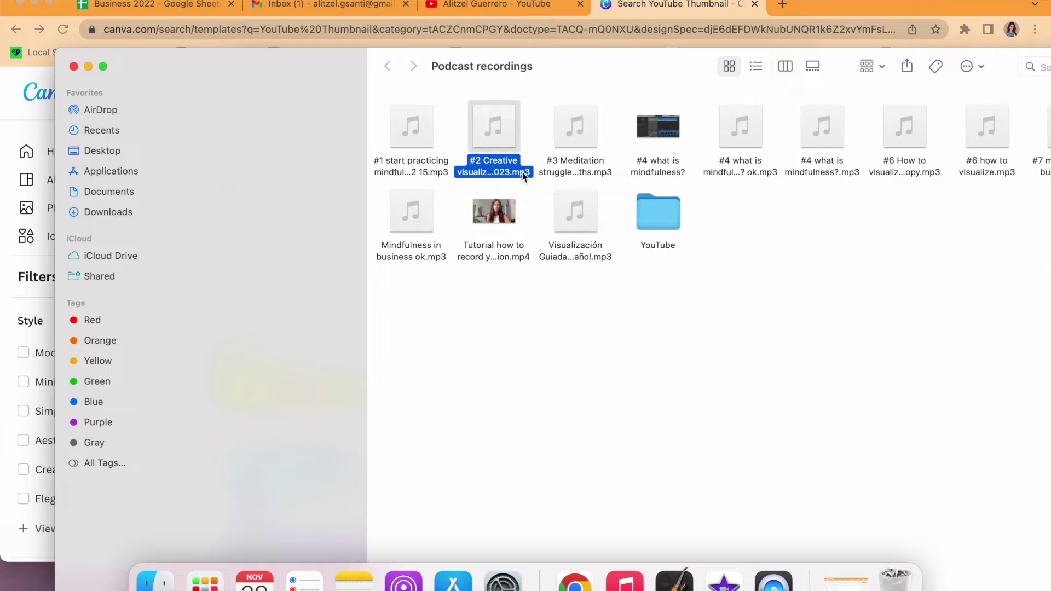
{"action": "left_click", "coordinate": [672, 6]}
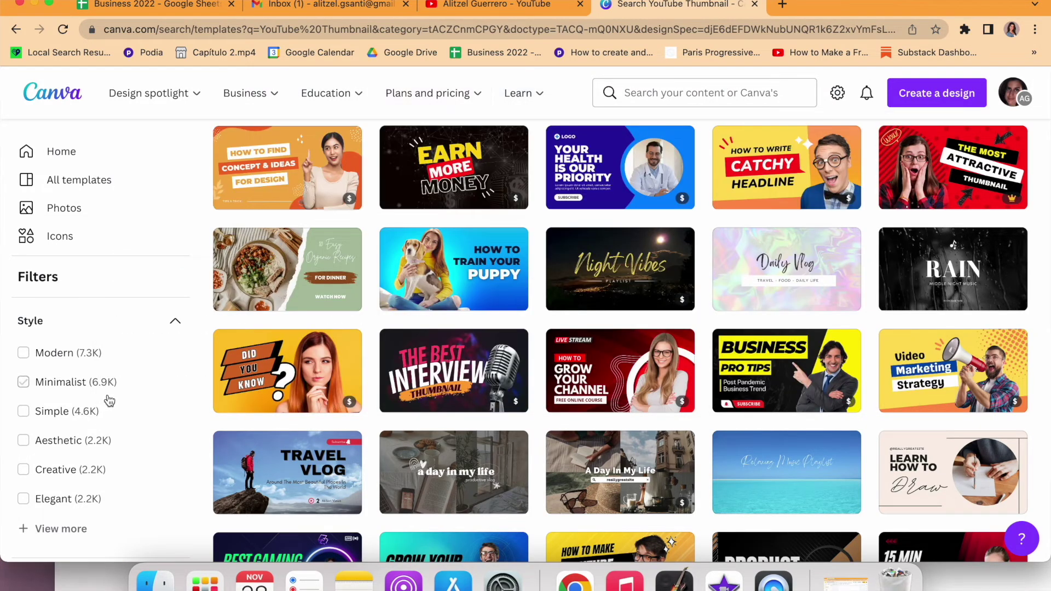
Search Canva templates for 'youtube thumbnail' and show the YouTube Thumbnail results.
{"action": "left_click", "coordinate": [658, 92]}
{"action": "type", "text": "youtu"}
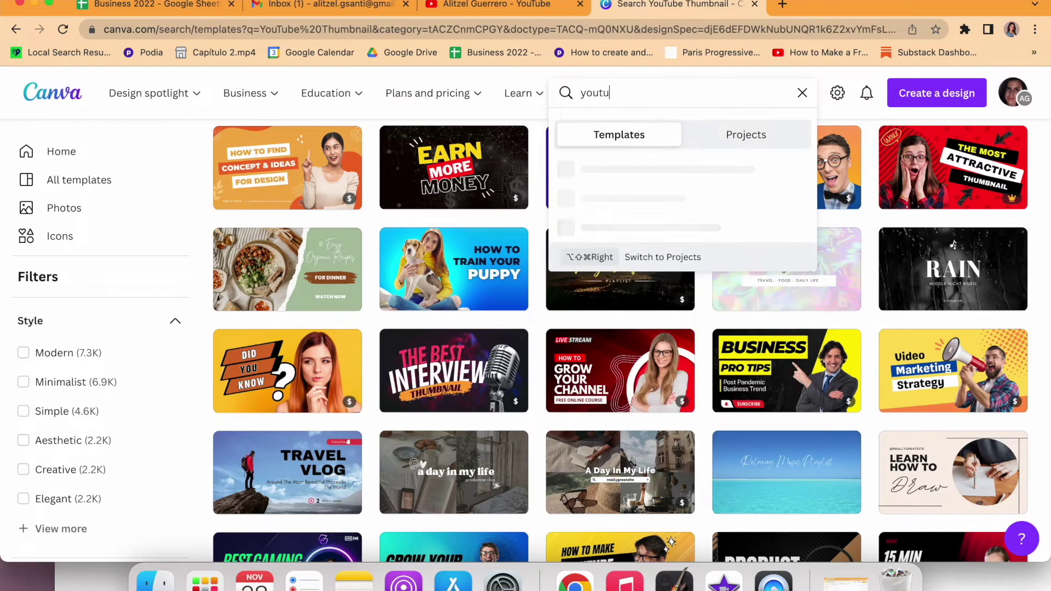
{"action": "type", "text": "be thumbnail"}
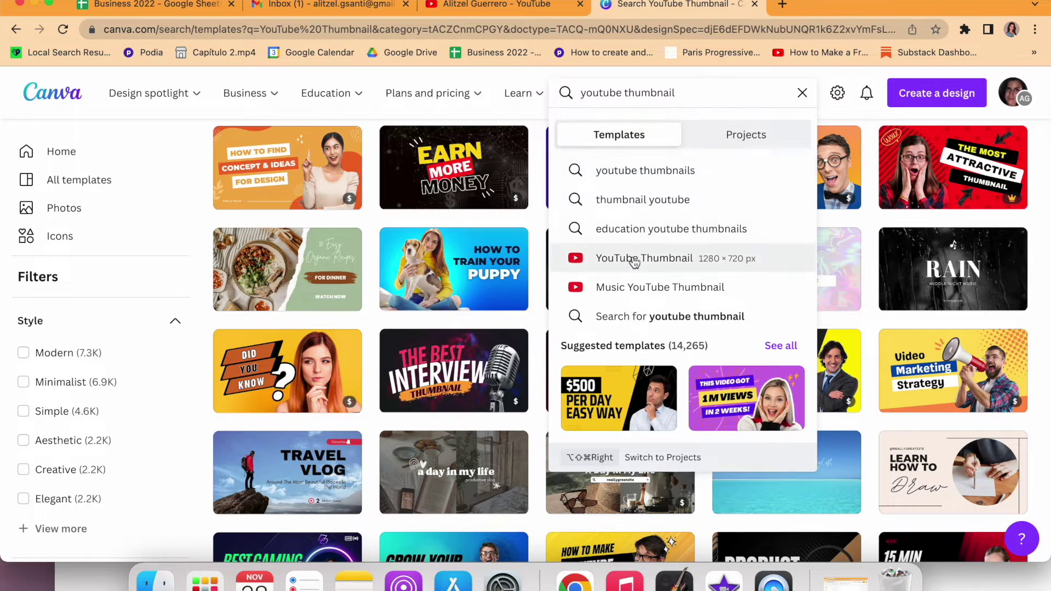
{"action": "left_click", "coordinate": [633, 262]}
{"action": "scroll", "coordinate": [357, 206], "scroll_direction": "down", "scroll_amount": 3}
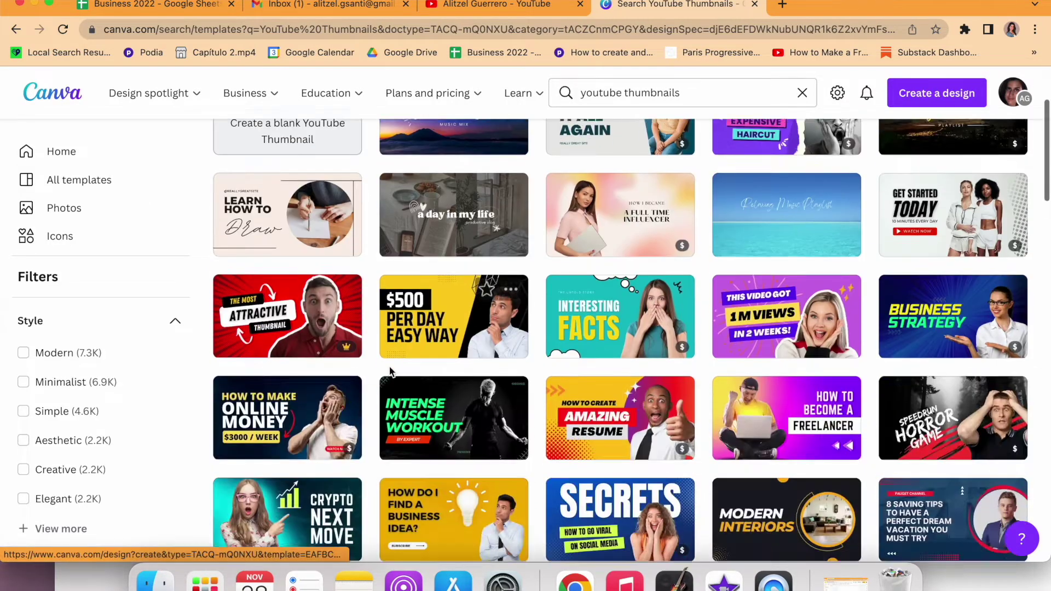
{"action": "left_click", "coordinate": [445, 5]}
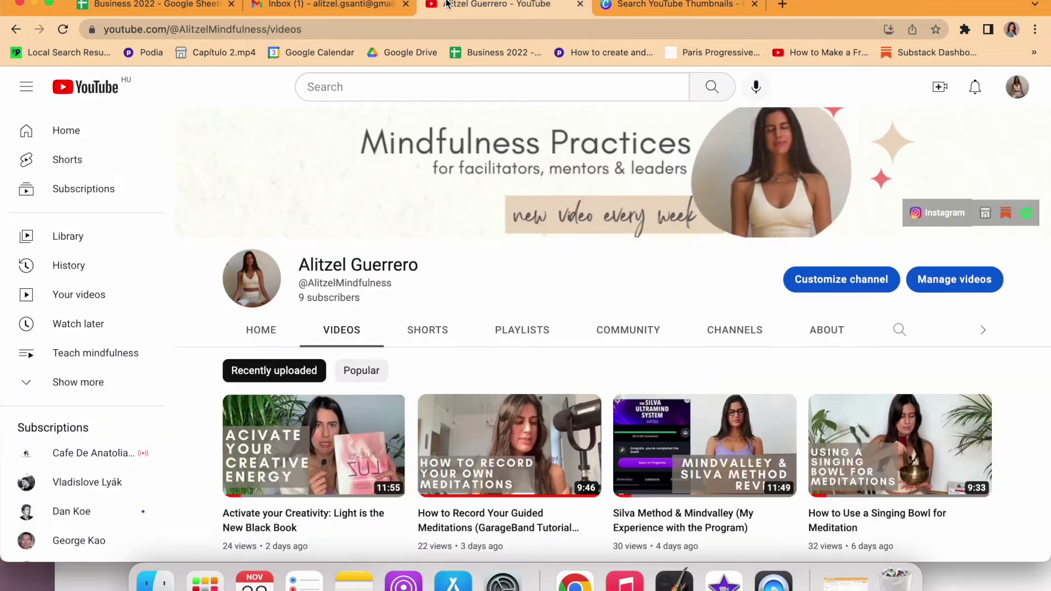
{"action": "scroll", "coordinate": [683, 380], "scroll_direction": "down", "scroll_amount": 3}
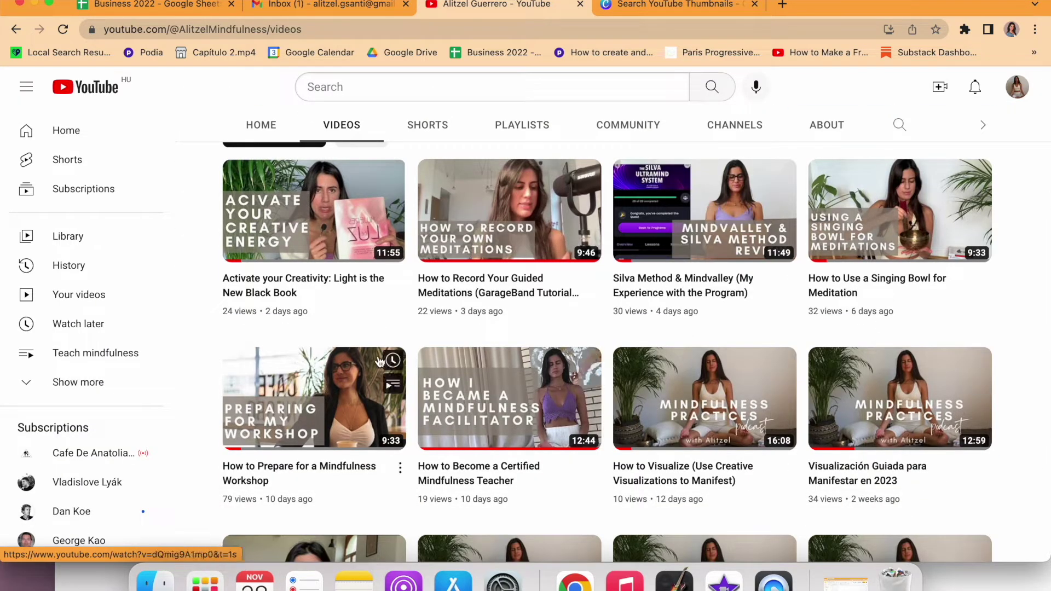
{"action": "scroll", "coordinate": [563, 493], "scroll_direction": "down", "scroll_amount": 2}
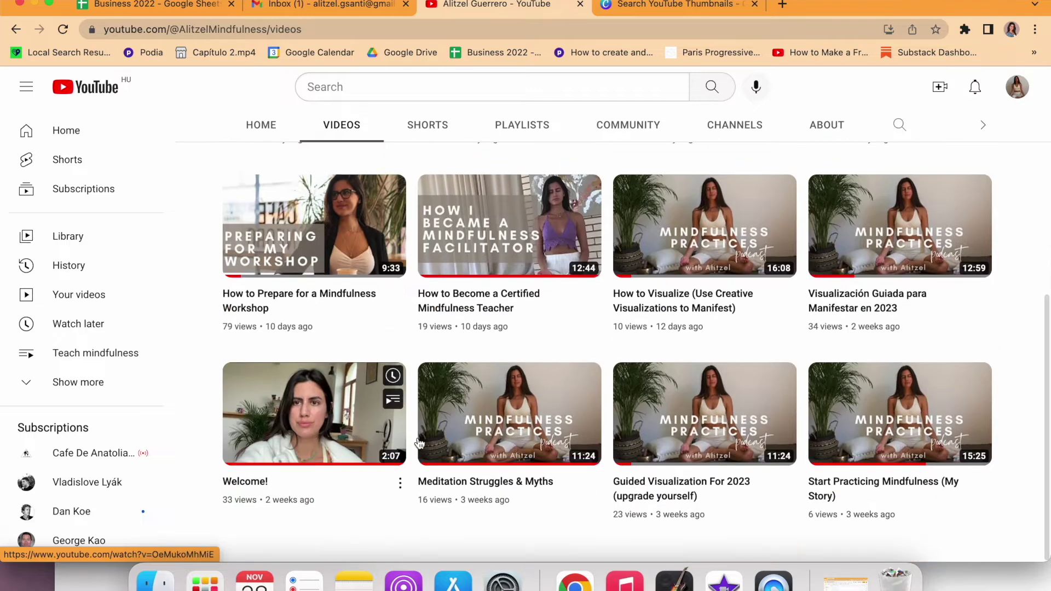
{"action": "scroll", "coordinate": [395, 399], "scroll_direction": "up", "scroll_amount": 5}
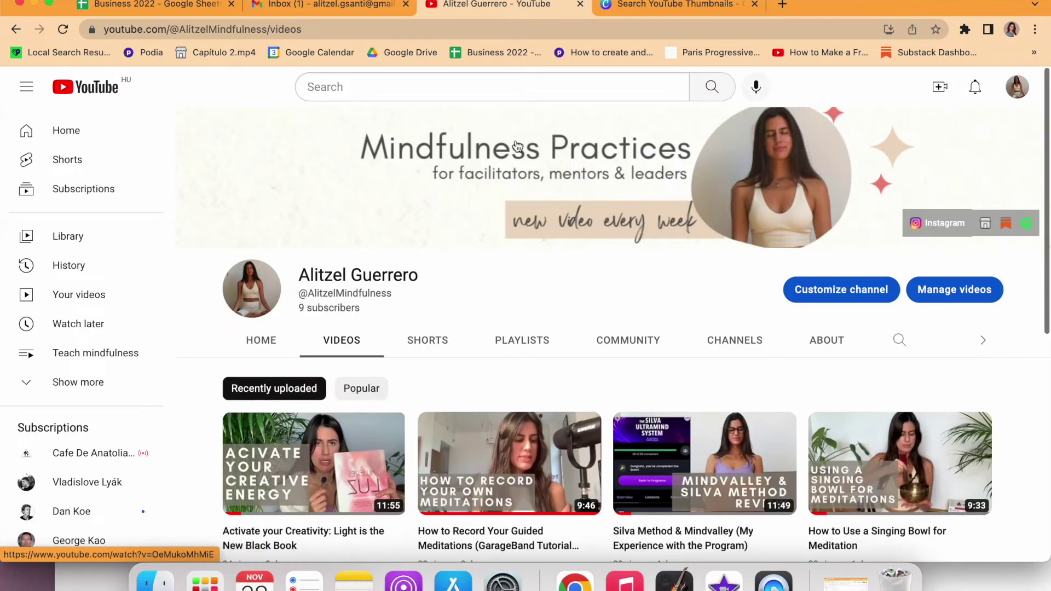
{"action": "left_click", "coordinate": [658, 5]}
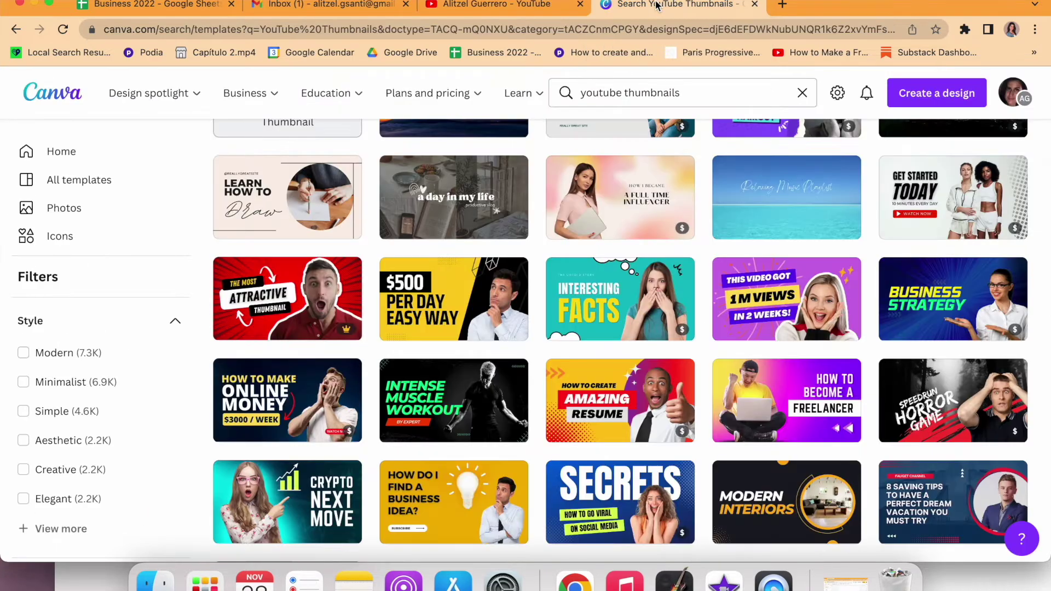
{"action": "scroll", "coordinate": [537, 372], "scroll_direction": "up", "scroll_amount": 3}
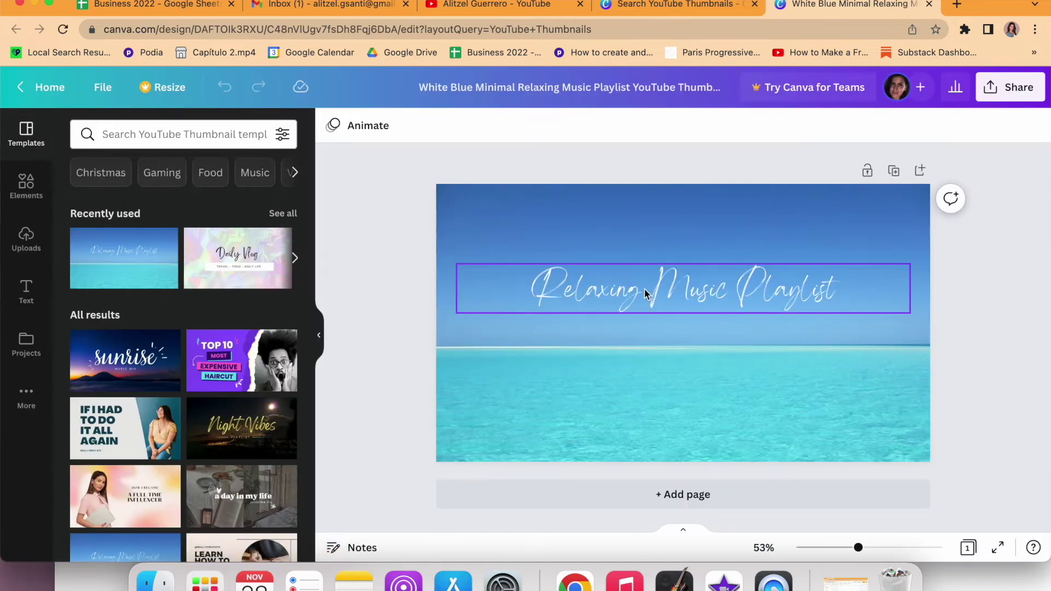
Edit the ocean template's title text and retype it as 'Meditation guided by Ali'.
{"action": "double_click", "coordinate": [645, 289]}
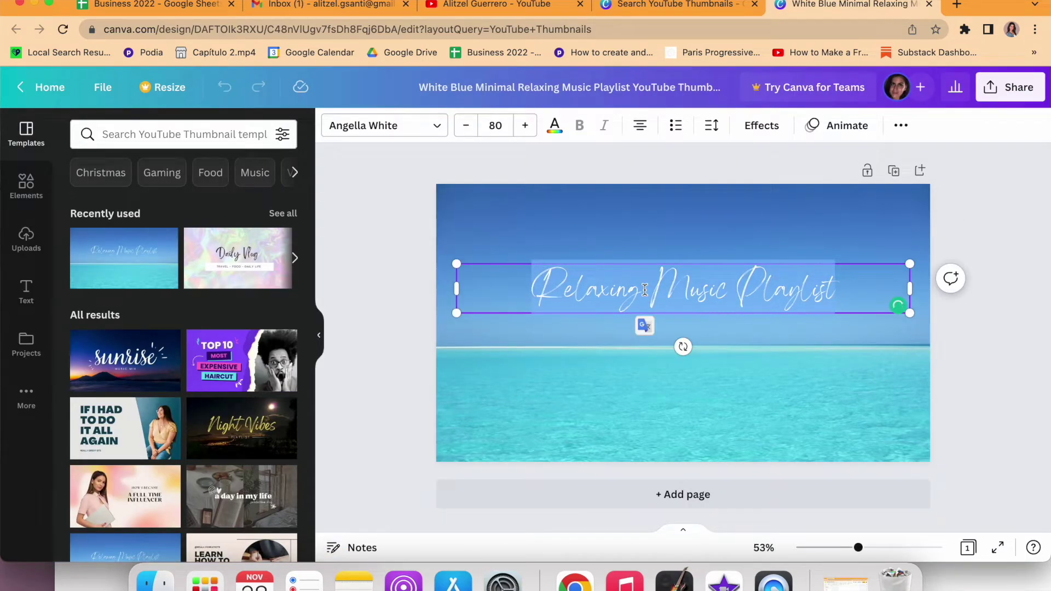
{"action": "type", "text": "MEditati"}
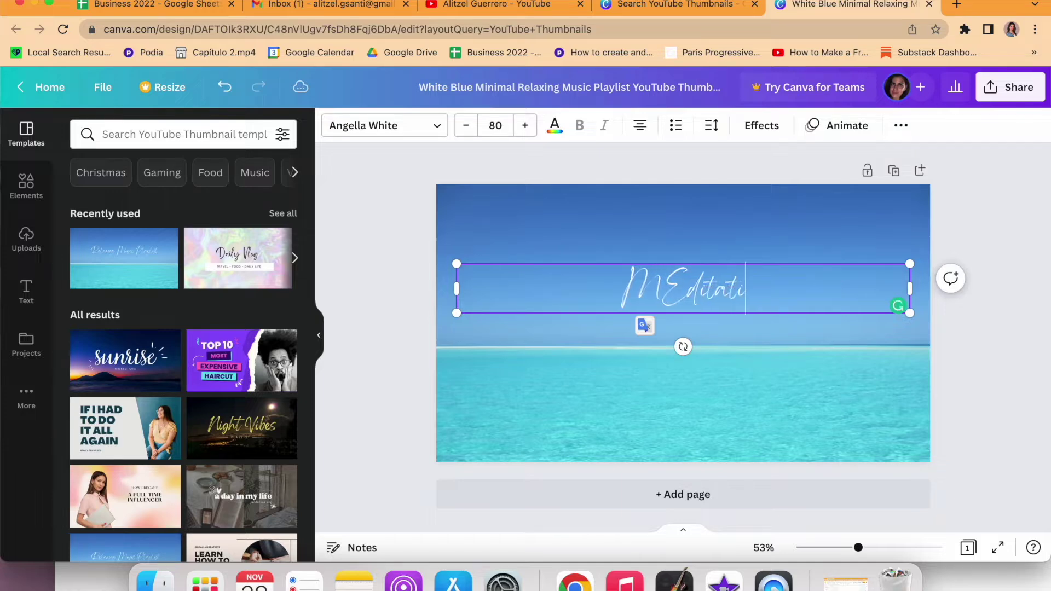
{"action": "key", "text": "BackSpace"}
{"action": "key", "text": "BackSpace"}
{"action": "key", "text": "BackSpace"}
{"action": "type", "text": "Meditatio"}
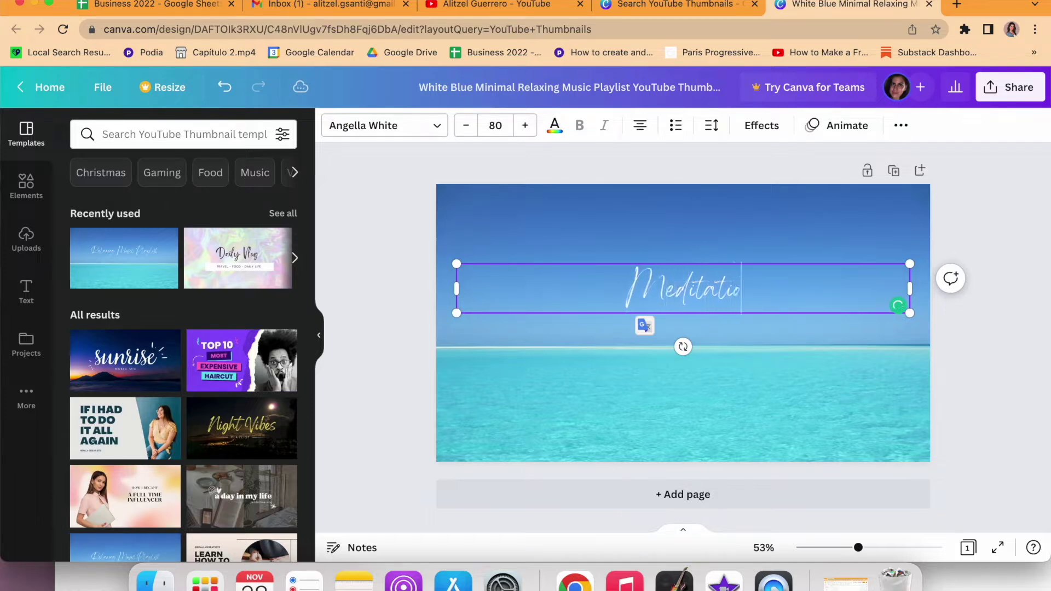
{"action": "type", "text": "n guide"}
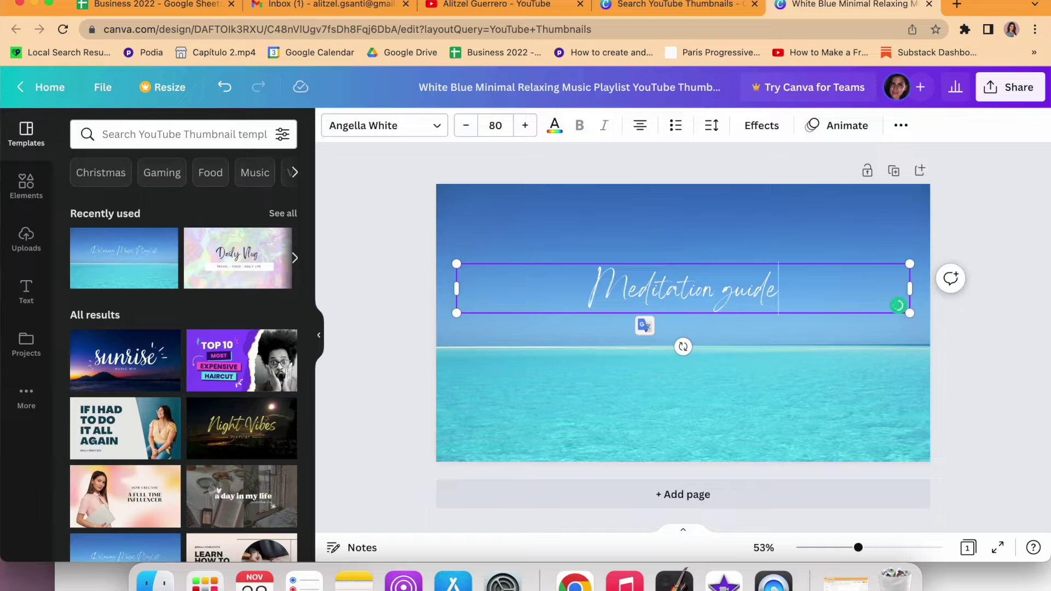
{"action": "type", "text": "d by Ali"}
{"action": "key", "text": "ctrl+a"}
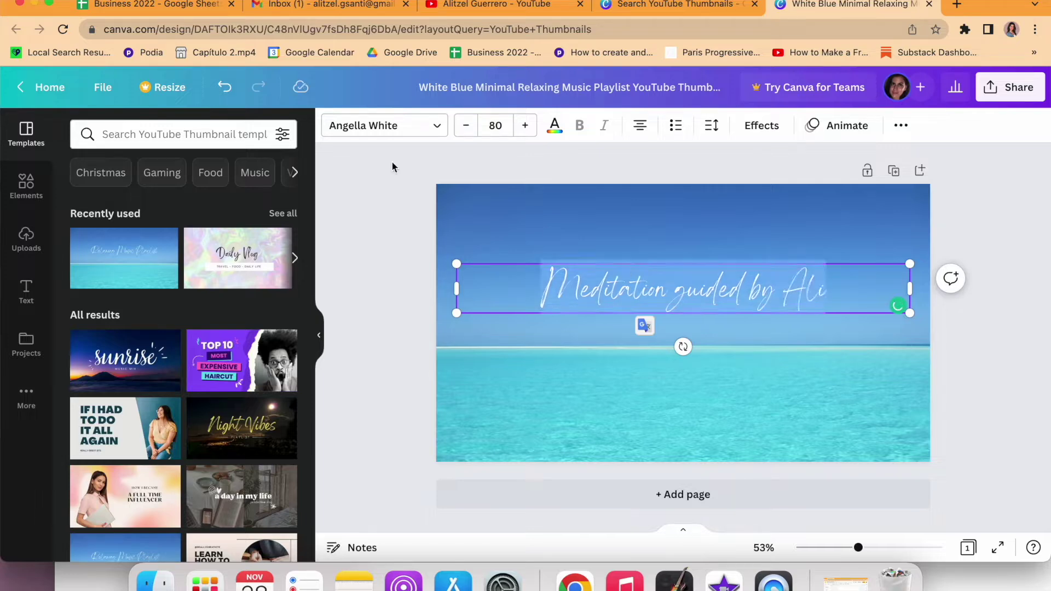
Set the title font to TT Chocolates and break the title onto two lines.
{"action": "left_click", "coordinate": [401, 134]}
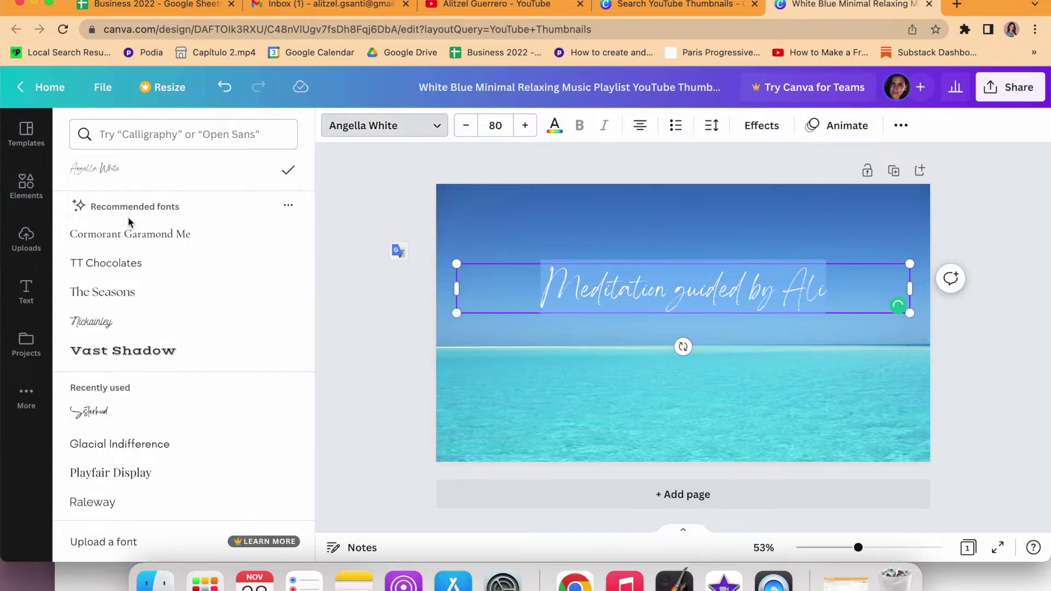
{"action": "left_click", "coordinate": [114, 276]}
{"action": "key", "text": "Escape"}
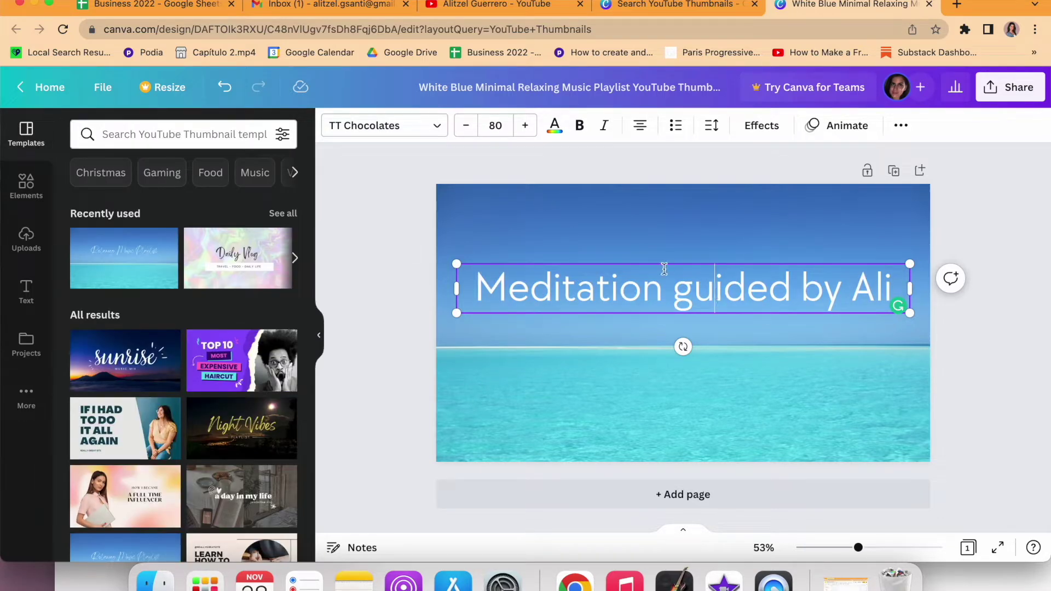
{"action": "key", "text": "Return"}
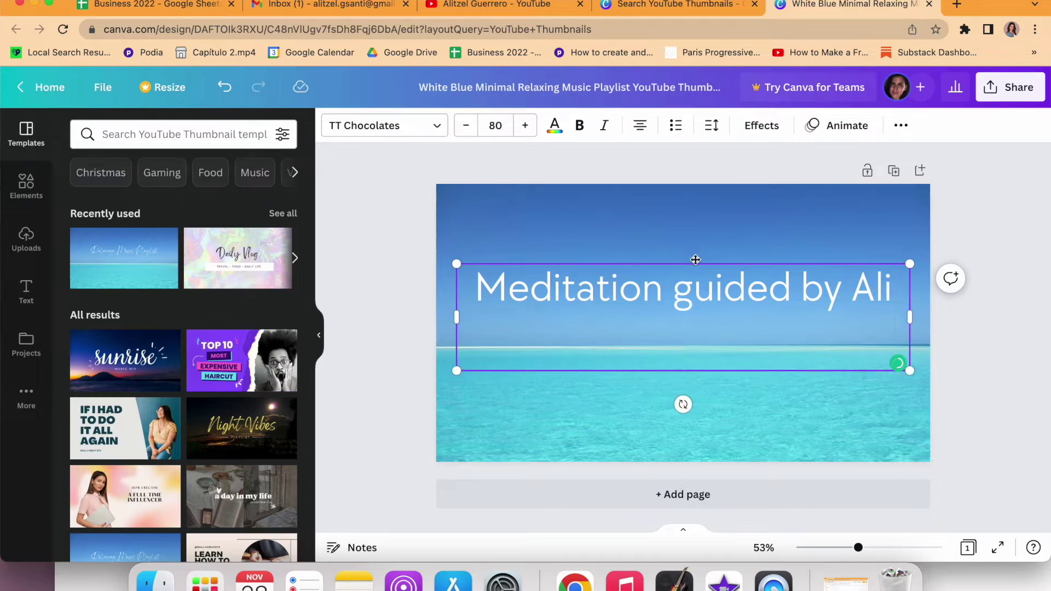
{"action": "key", "text": "Return"}
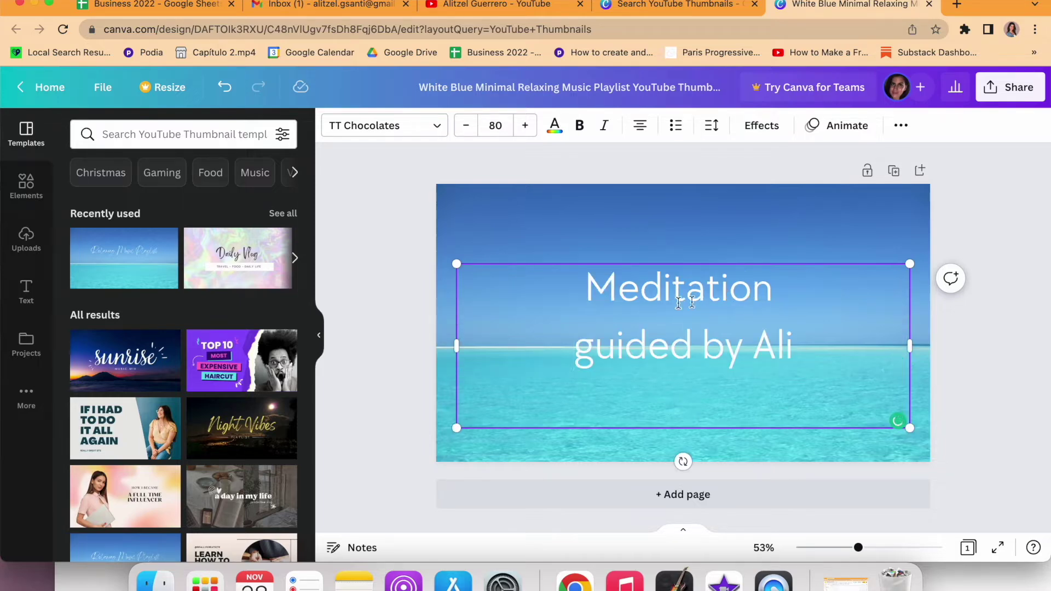
{"action": "type", "text": " for "}
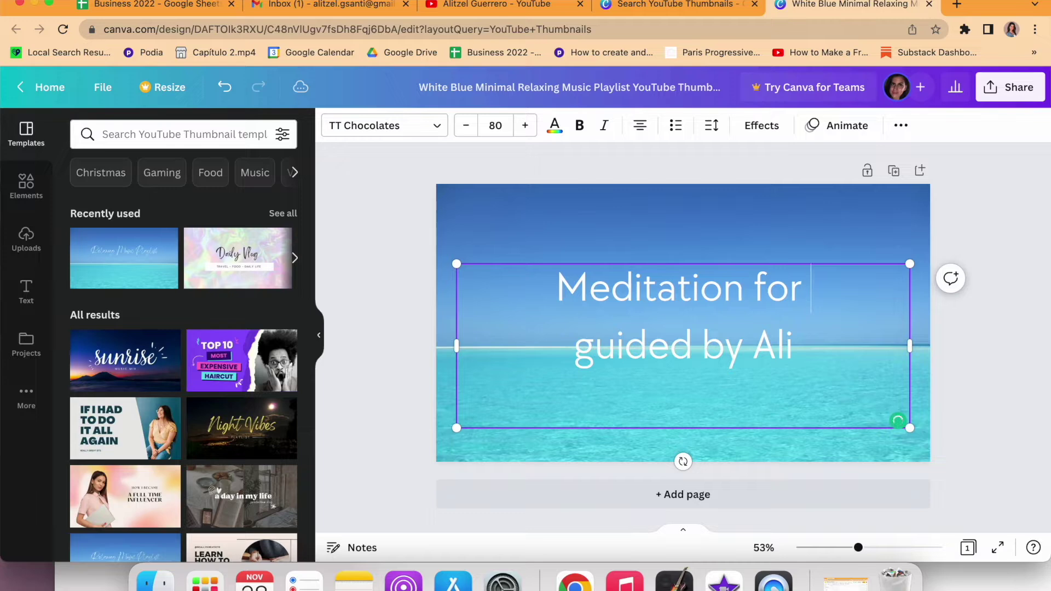
{"action": "type", "text": "self "}
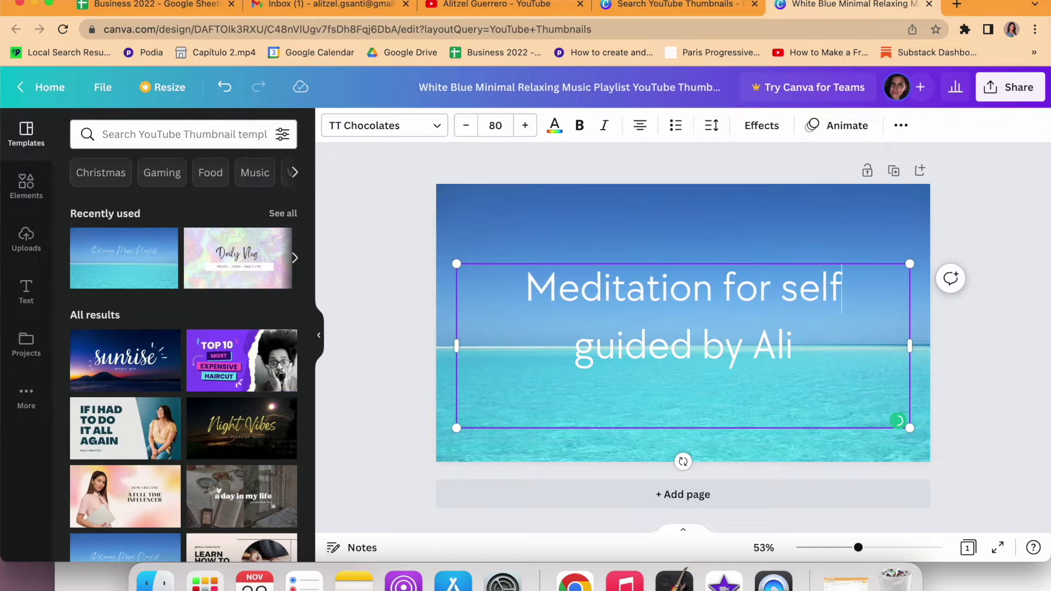
{"action": "type", "text": "love"}
Shrink the 'guided by Ali' line to 50 pt and move the title box lower.
{"action": "triple_click", "coordinate": [706, 329]}
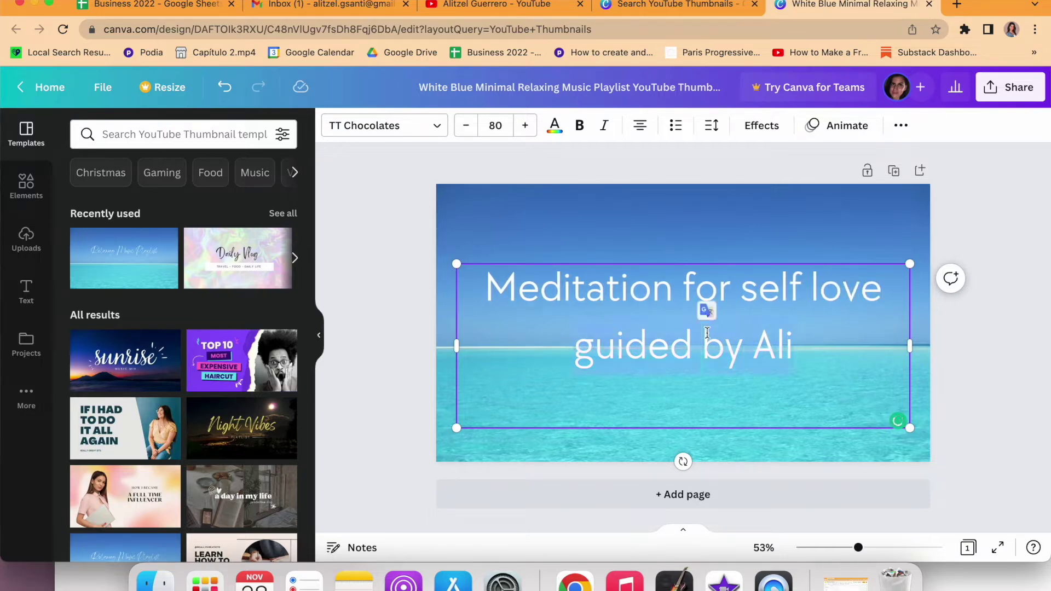
{"action": "left_click", "coordinate": [495, 125]}
{"action": "type", "text": "50"}
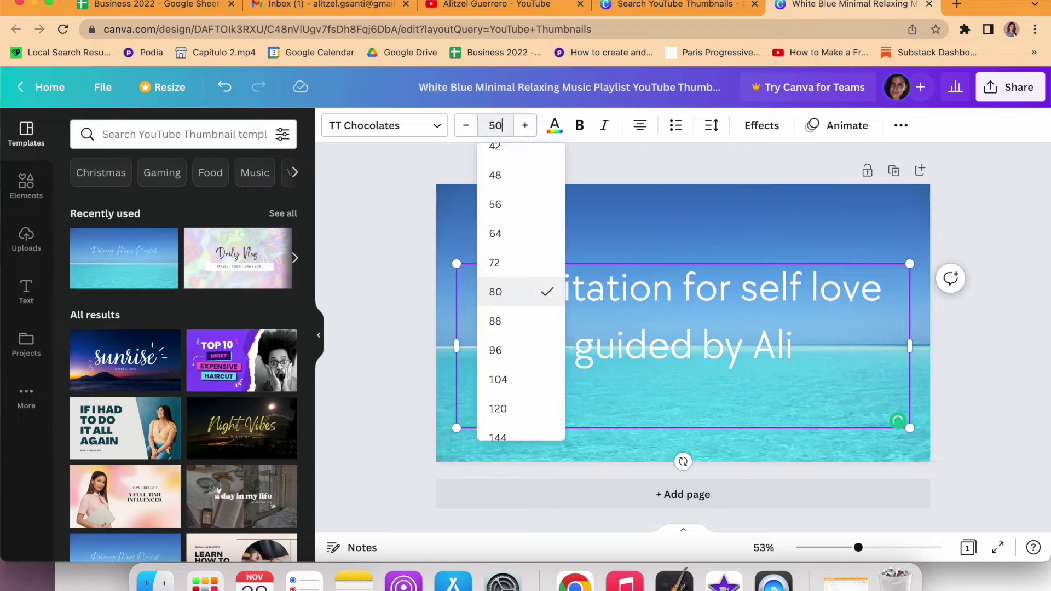
{"action": "key", "text": "Return"}
{"action": "left_click", "coordinate": [761, 188]}
{"action": "left_click", "coordinate": [673, 301]}
{"action": "left_click_drag", "start_coordinate": [674, 300], "coordinate": [669, 319]}
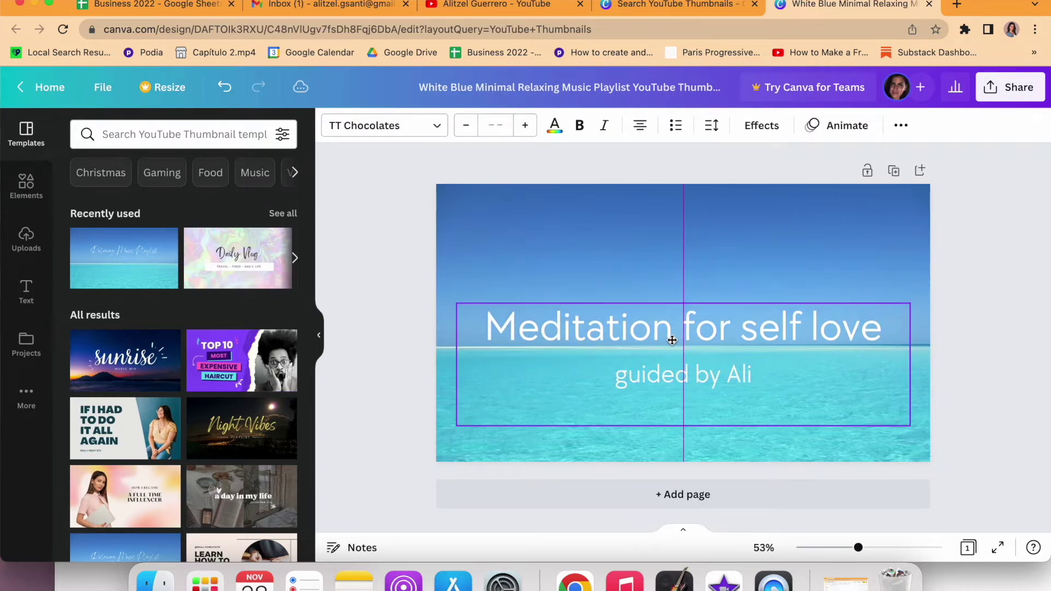
{"action": "left_click", "coordinate": [519, 230]}
{"action": "left_click", "coordinate": [414, 317]}
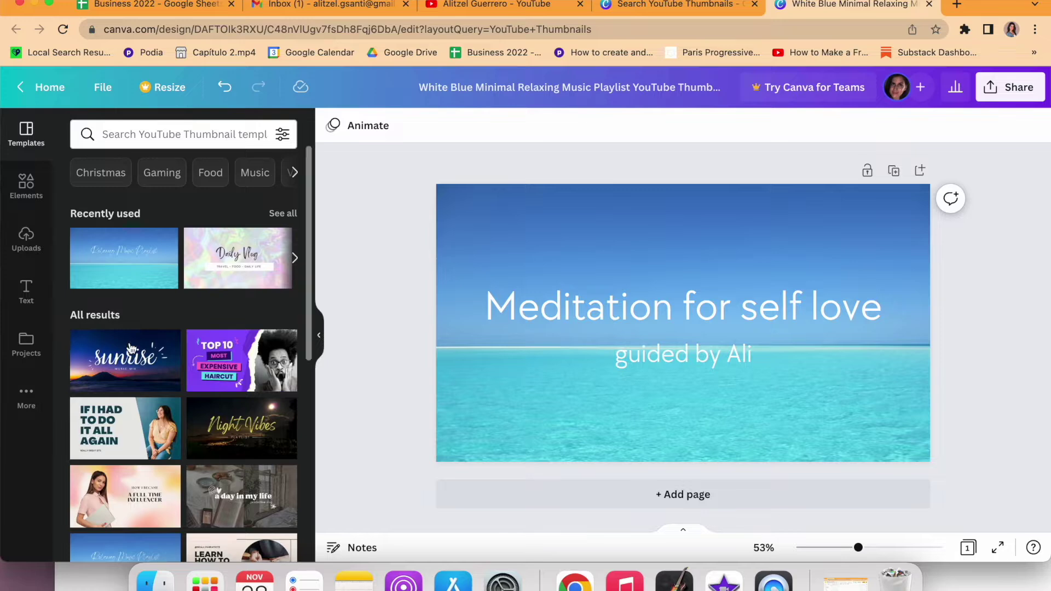
{"action": "scroll", "coordinate": [126, 344], "scroll_direction": "down", "scroll_amount": 3}
Search Canva elements for 'meditation', then delete the first photo added.
{"action": "left_click", "coordinate": [26, 185]}
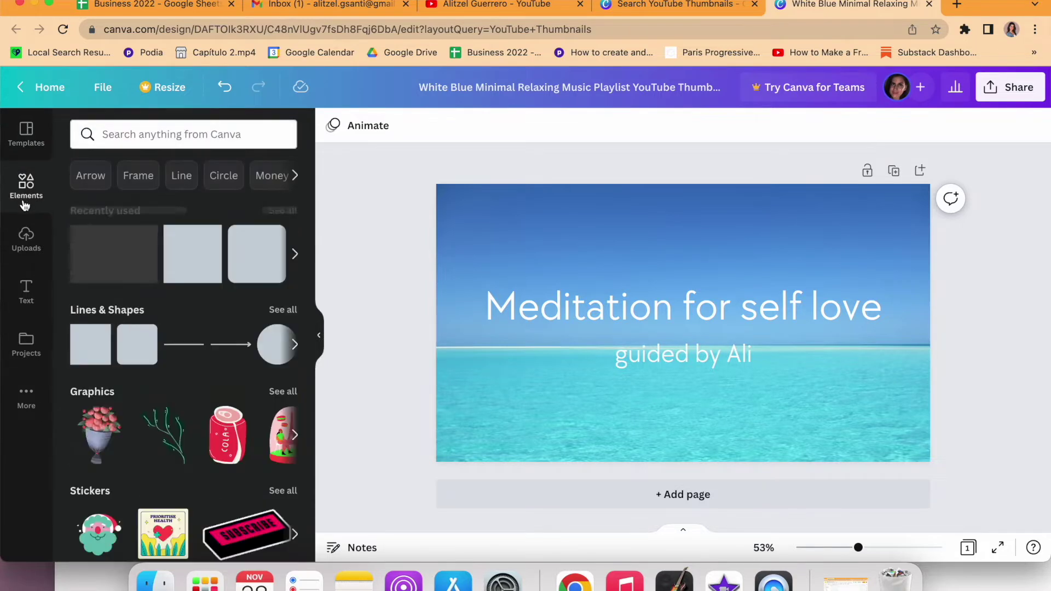
{"action": "left_click", "coordinate": [144, 134]}
{"action": "type", "text": "medi"}
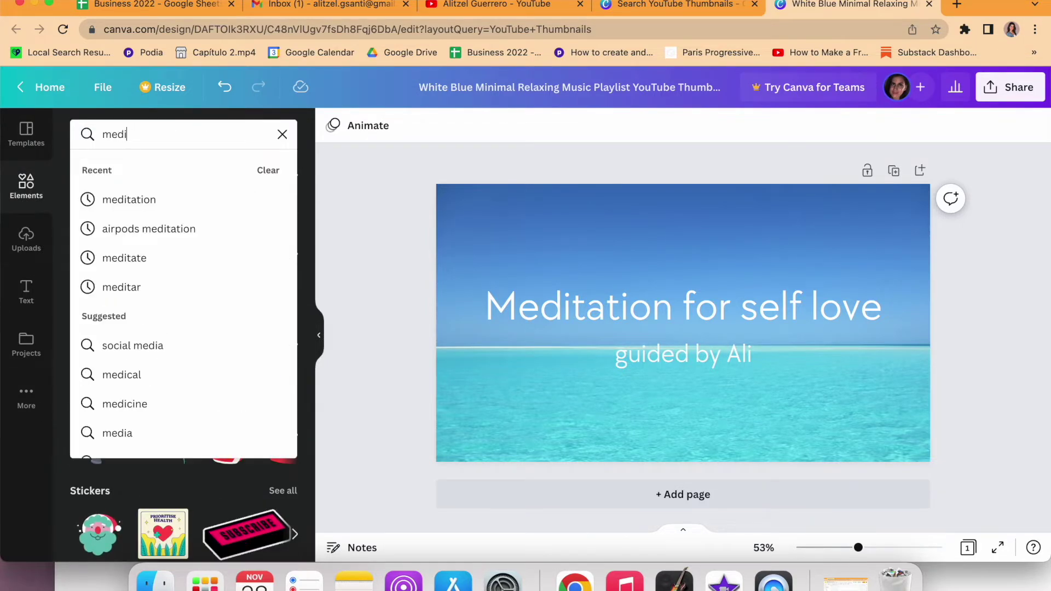
{"action": "type", "text": "tation"}
{"action": "key", "text": "Return"}
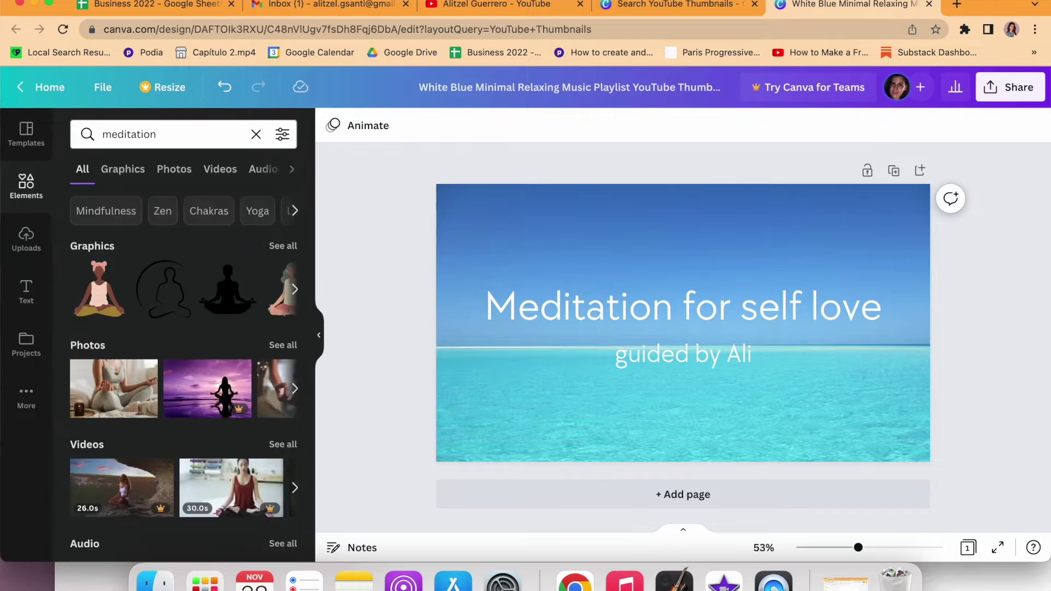
{"action": "mouse_move", "coordinate": [207, 389]}
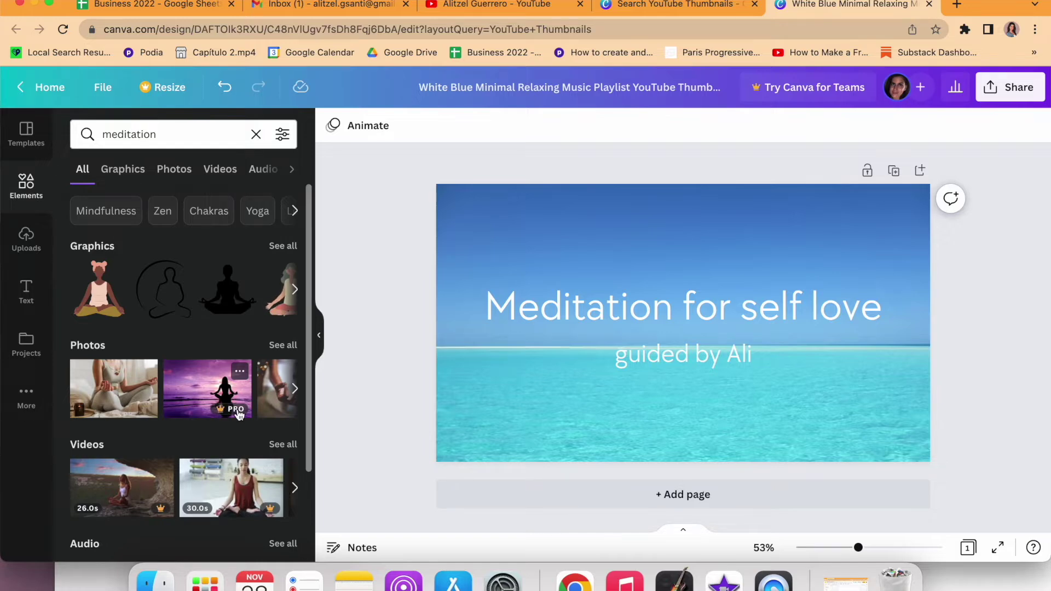
{"action": "left_click", "coordinate": [104, 394]}
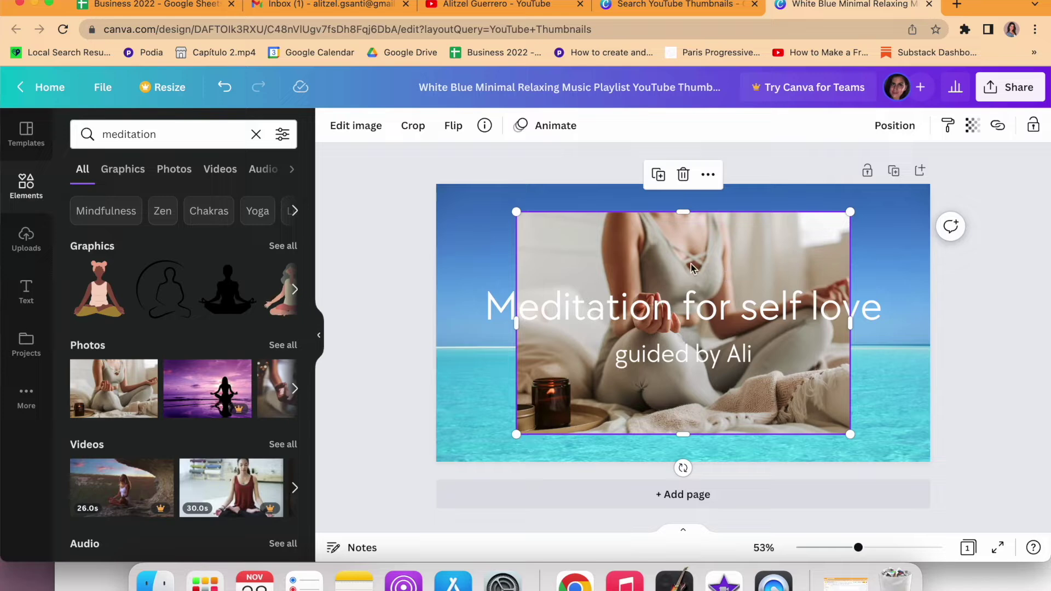
{"action": "key", "text": "Delete"}
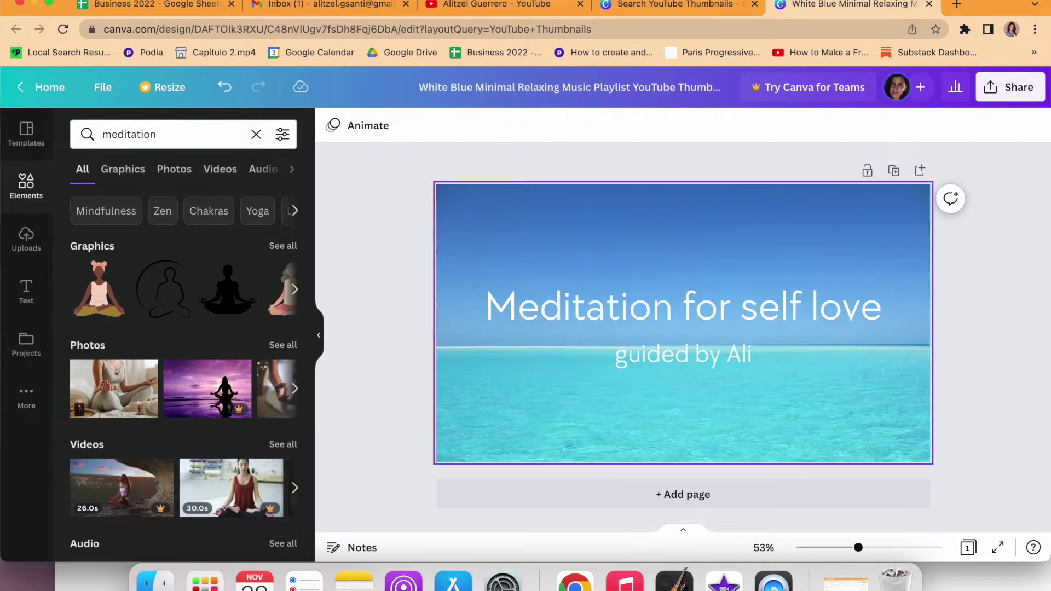
{"action": "scroll", "coordinate": [145, 380], "scroll_direction": "down", "scroll_amount": 3}
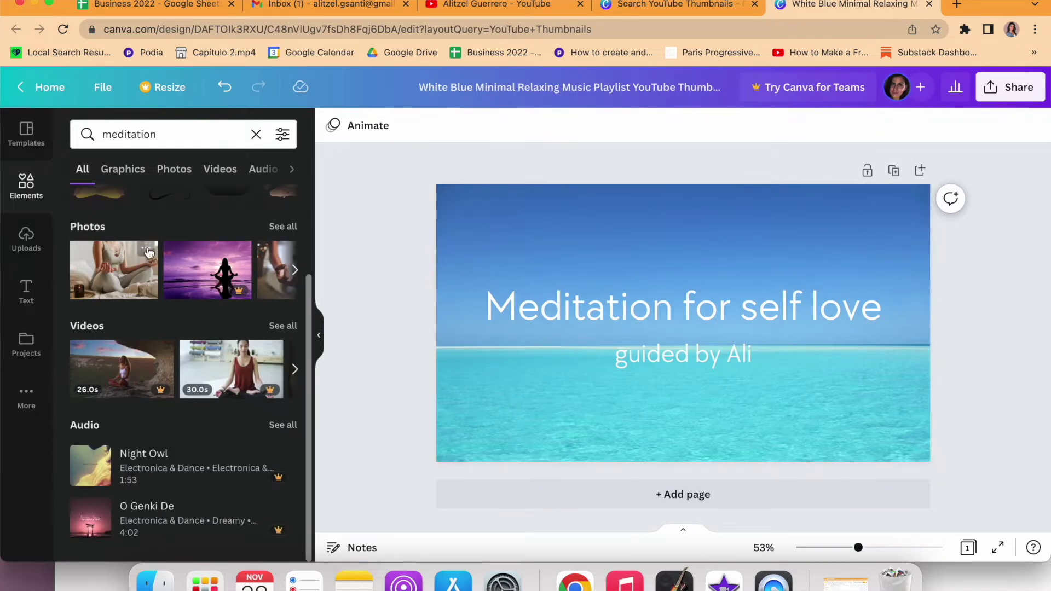
Add the woman-with-hand-on-chest photo behind the title and enlarge it to fill the page.
{"action": "left_click", "coordinate": [174, 169]}
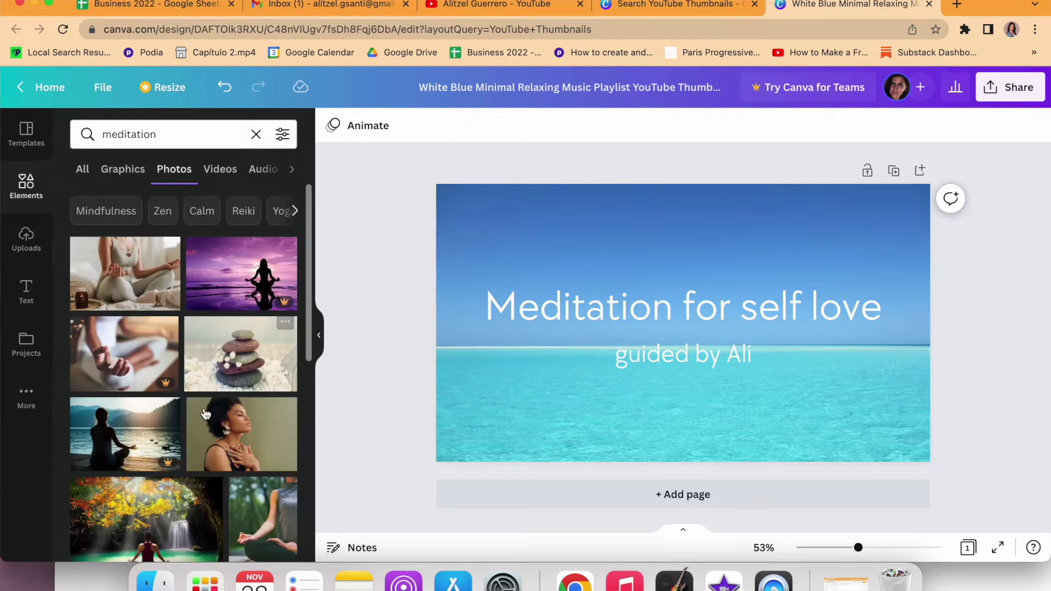
{"action": "left_click", "coordinate": [205, 413]}
{"action": "right_click", "coordinate": [794, 320]}
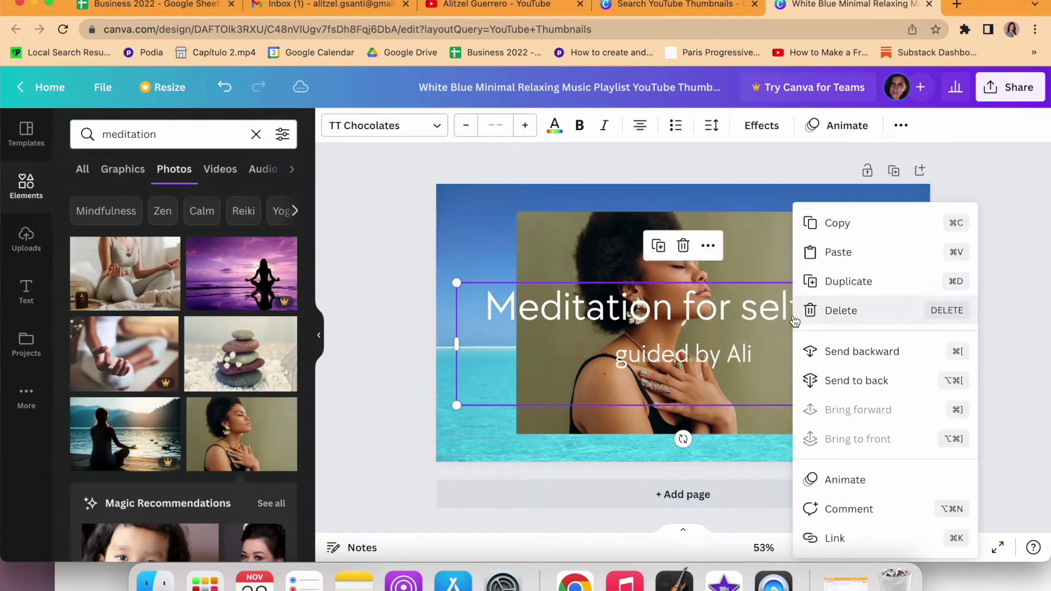
{"action": "left_click", "coordinate": [751, 255]}
{"action": "right_click", "coordinate": [751, 255]}
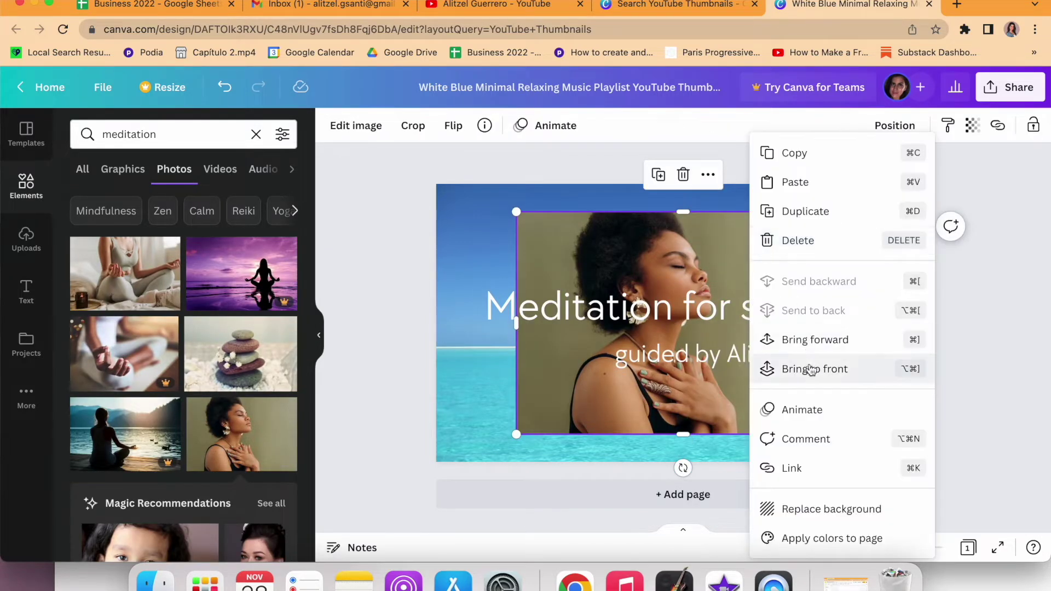
{"action": "left_click_drag", "start_coordinate": [744, 298], "coordinate": [658, 262]}
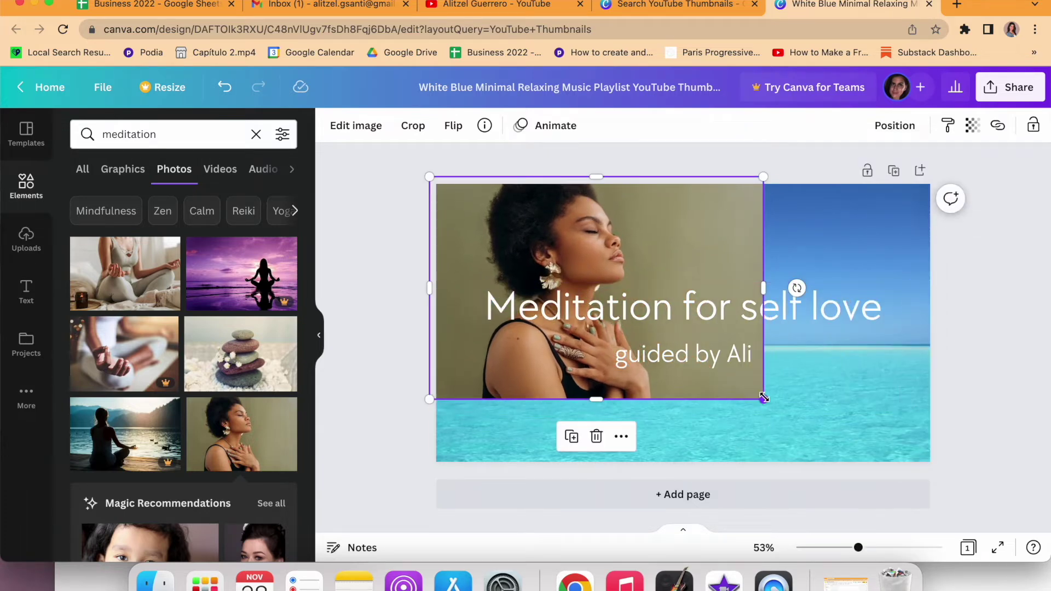
{"action": "left_click_drag", "start_coordinate": [763, 399], "coordinate": [929, 510]}
{"action": "left_click_drag", "start_coordinate": [872, 435], "coordinate": [869, 398]}
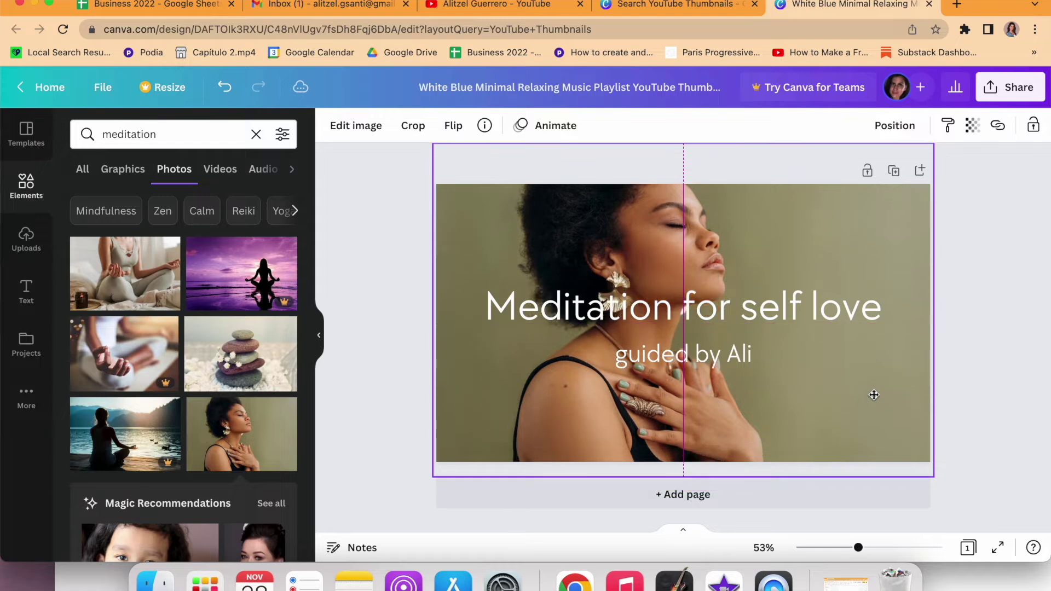
{"action": "left_click", "coordinate": [996, 368]}
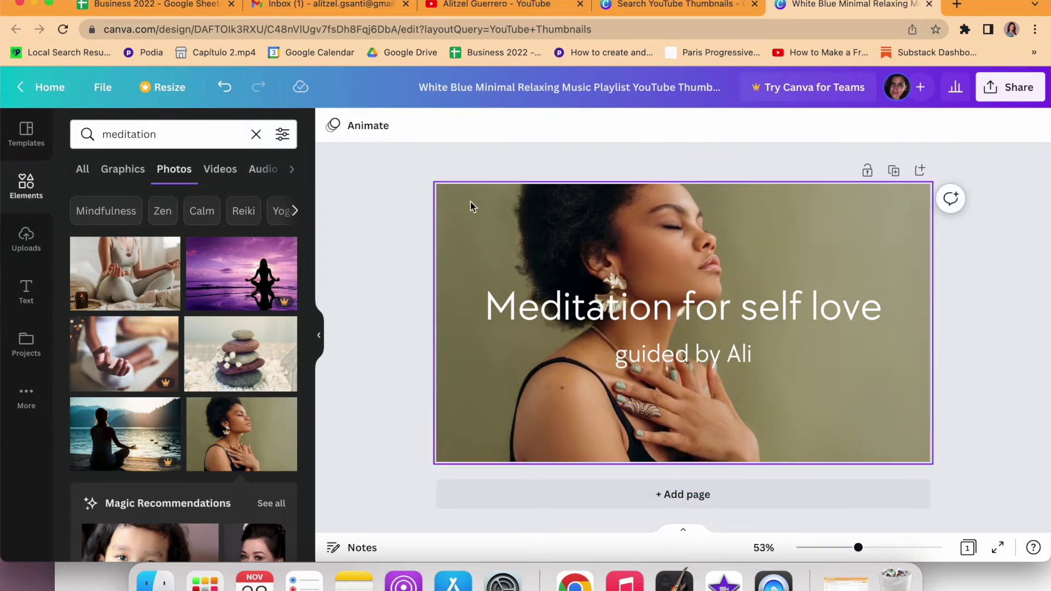
{"action": "scroll", "coordinate": [217, 355], "scroll_direction": "down", "scroll_amount": 3}
{"action": "scroll", "coordinate": [217, 355], "scroll_direction": "down", "scroll_amount": 1}
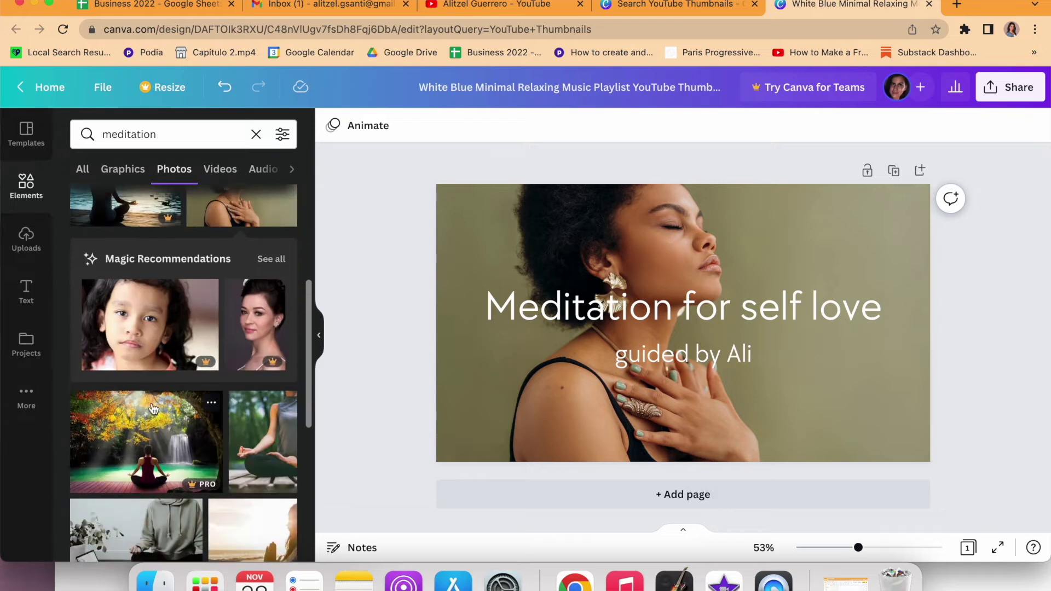
{"action": "scroll", "coordinate": [97, 437], "scroll_direction": "down", "scroll_amount": 1}
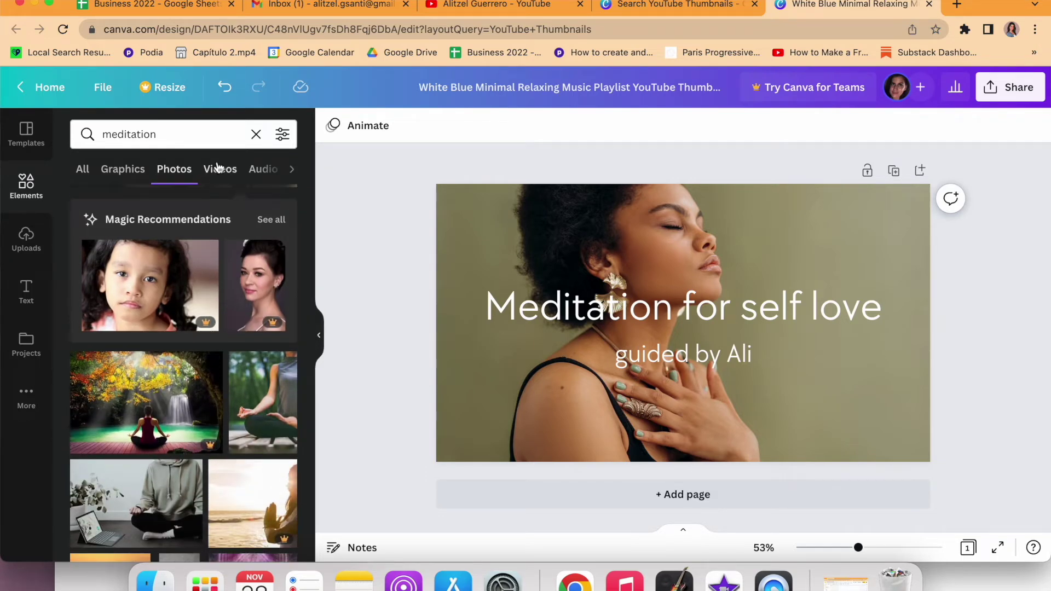
Check the meditation video results, then select and deselect the background photo.
{"action": "left_click", "coordinate": [221, 169]}
{"action": "left_click", "coordinate": [566, 244]}
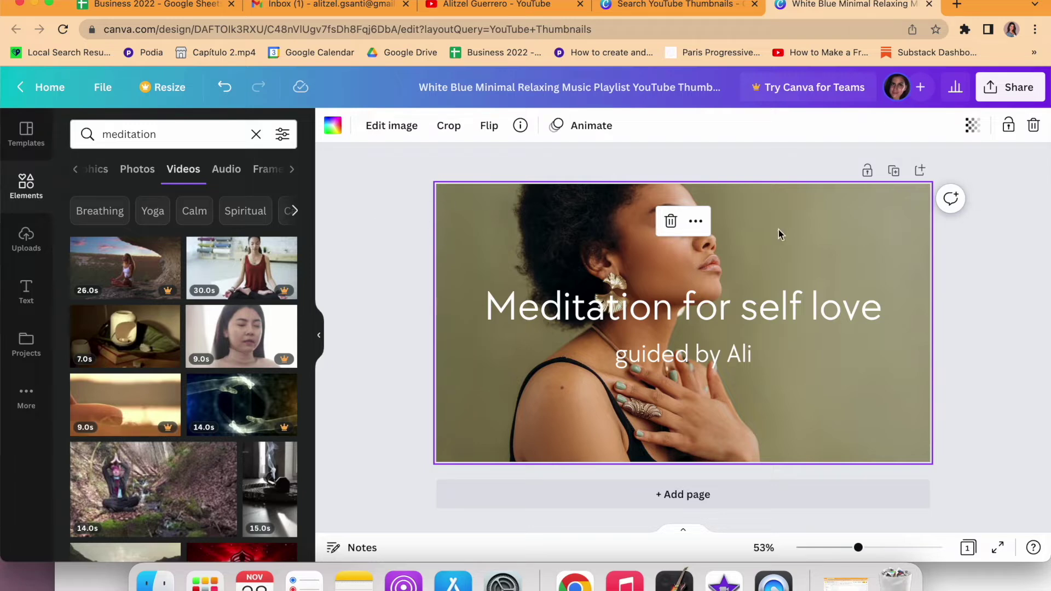
{"action": "left_click", "coordinate": [951, 328]}
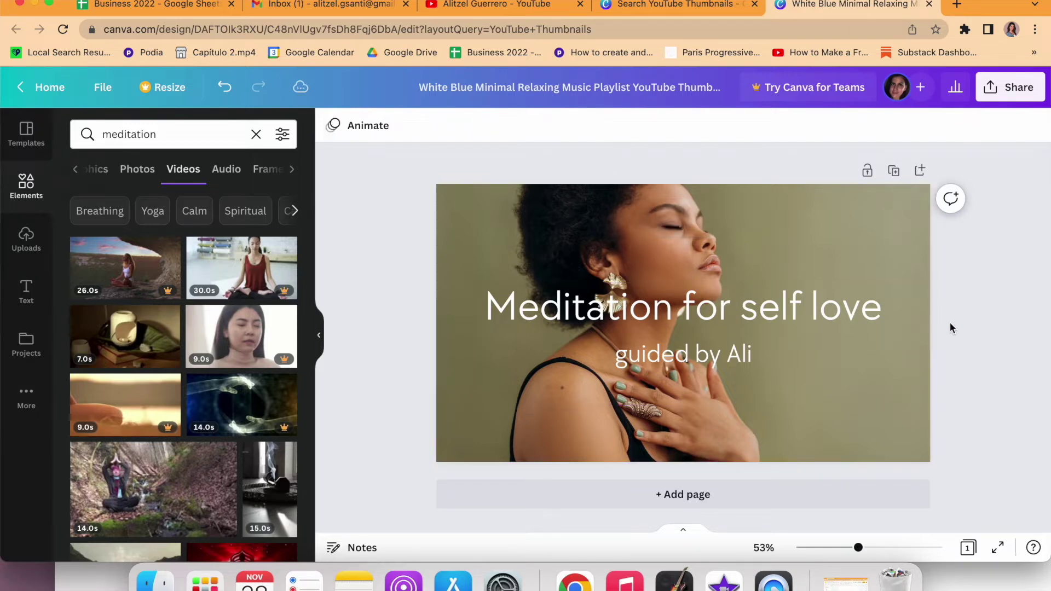
Download the thumbnail design as a 1280 × 720 PNG.
{"action": "left_click", "coordinate": [1014, 97]}
{"action": "left_click", "coordinate": [845, 439]}
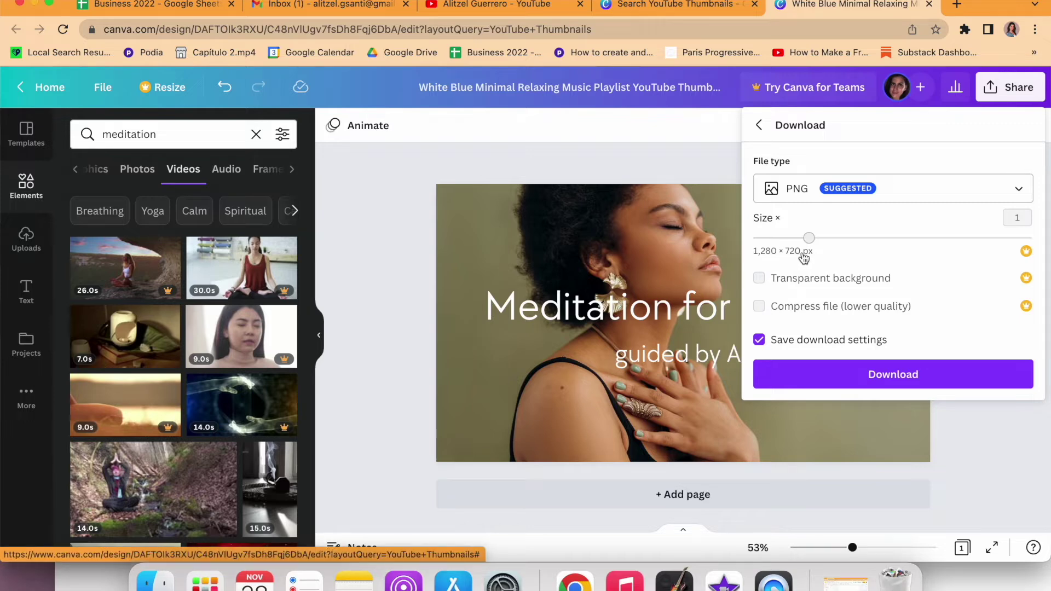
{"action": "left_click", "coordinate": [793, 378]}
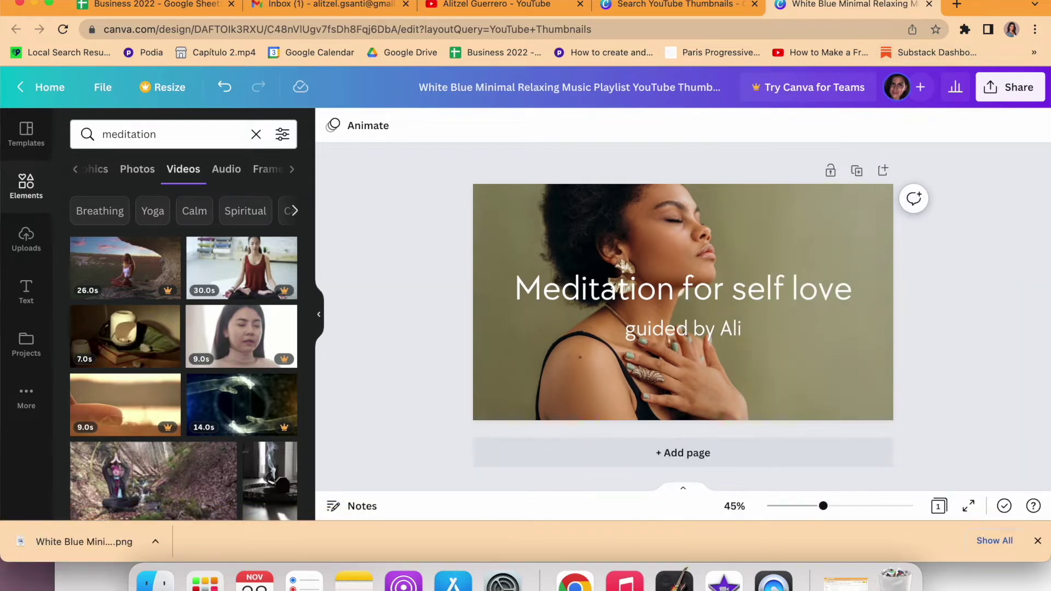
{"action": "key", "text": "super+space"}
{"action": "type", "text": "imov"}
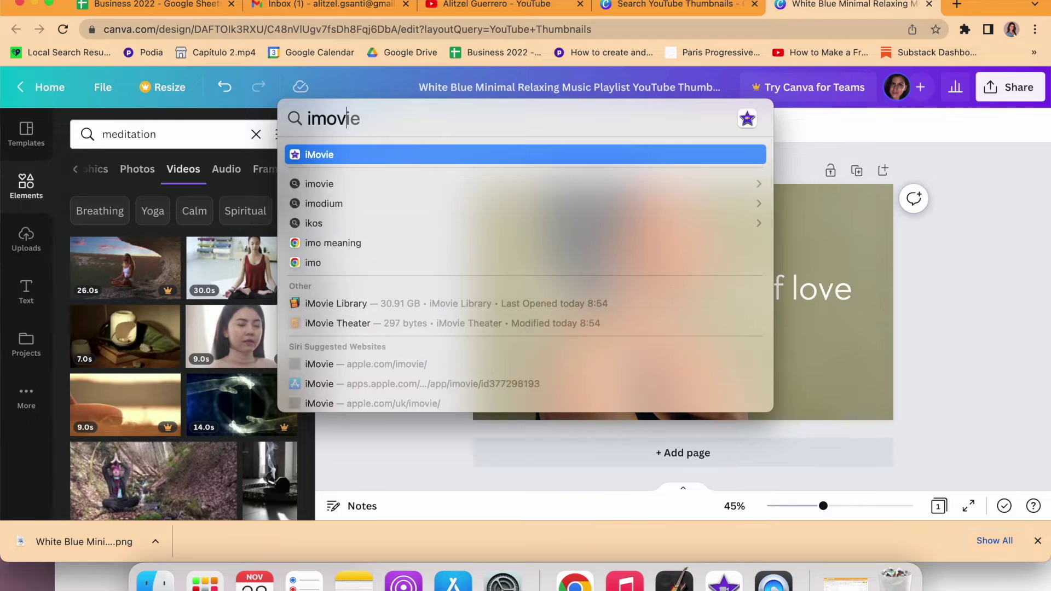
{"action": "type", "text": "ie"}
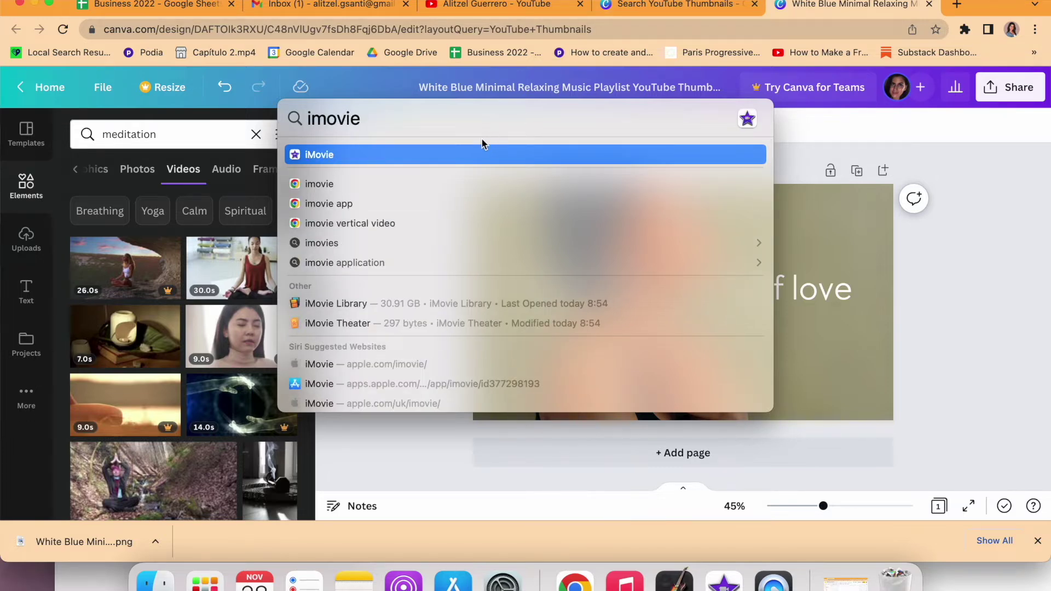
Launch iMovie and place the #2 Creative visualization for 2023 MP3 at the timeline start.
{"action": "key", "text": "Return"}
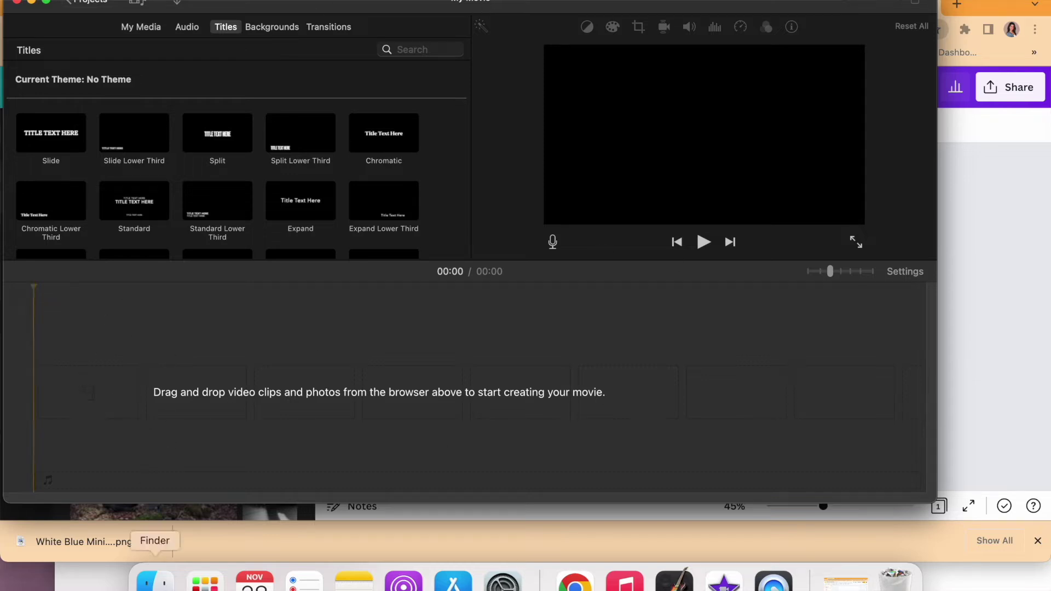
{"action": "left_click", "coordinate": [155, 581]}
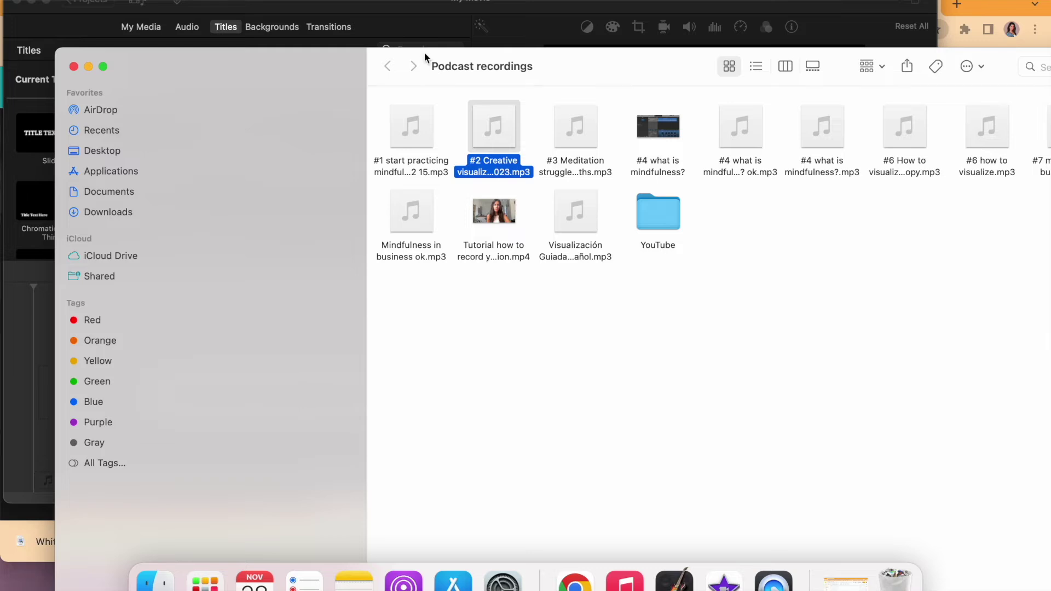
{"action": "left_click_drag", "start_coordinate": [424, 51], "coordinate": [719, 98]}
{"action": "left_click_drag", "start_coordinate": [786, 174], "coordinate": [167, 347]}
{"action": "left_click", "coordinate": [163, 348]}
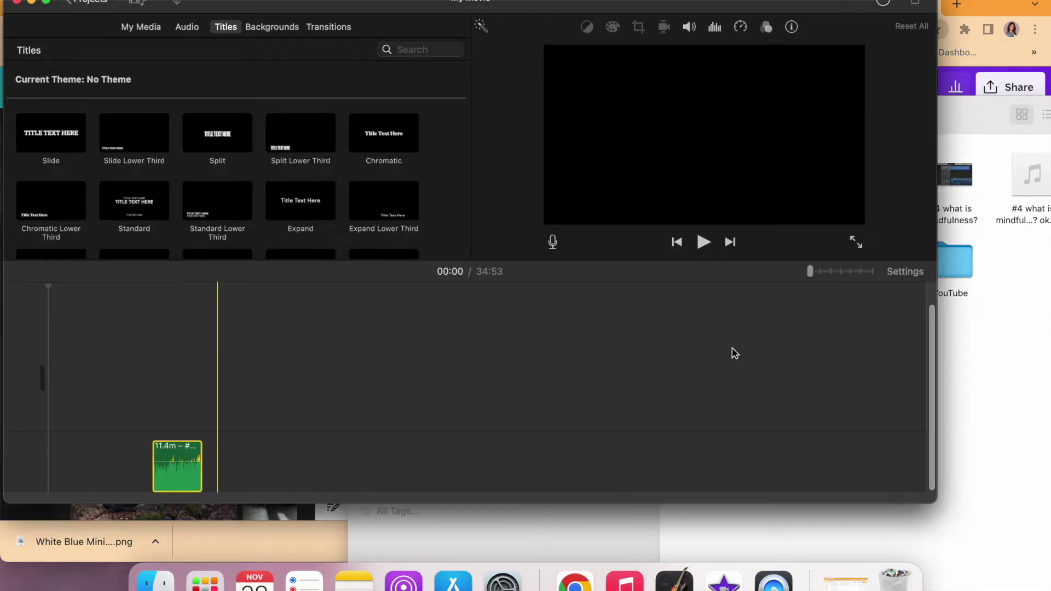
{"action": "mouse_move", "coordinate": [188, 450]}
{"action": "left_mouse_down"}
{"action": "mouse_move", "coordinate": [81, 411]}
{"action": "mouse_move", "coordinate": [81, 449]}
{"action": "left_mouse_up"}
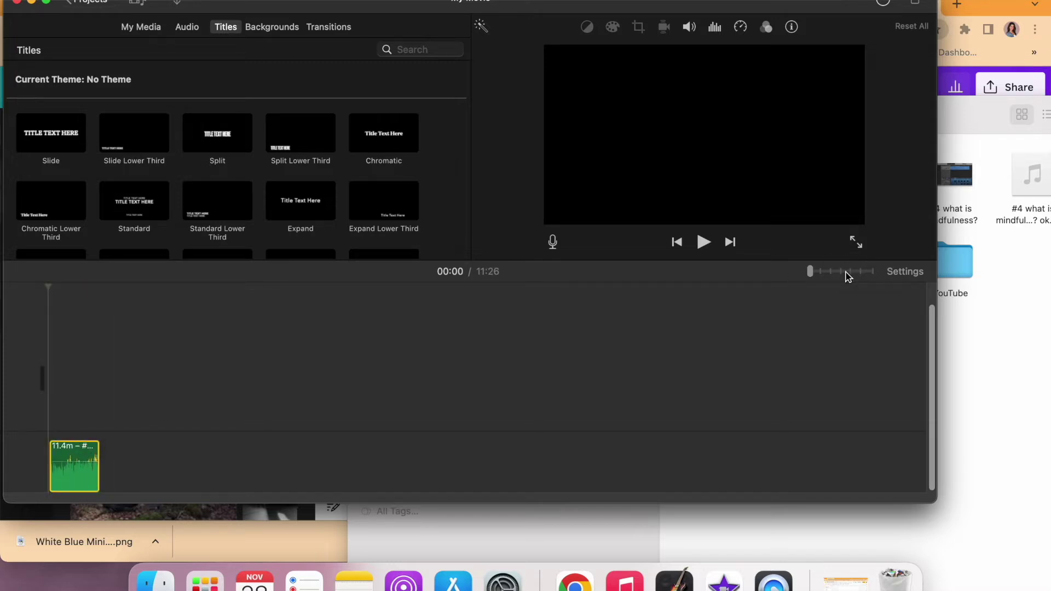
{"action": "left_click_drag", "start_coordinate": [811, 272], "coordinate": [820, 272]}
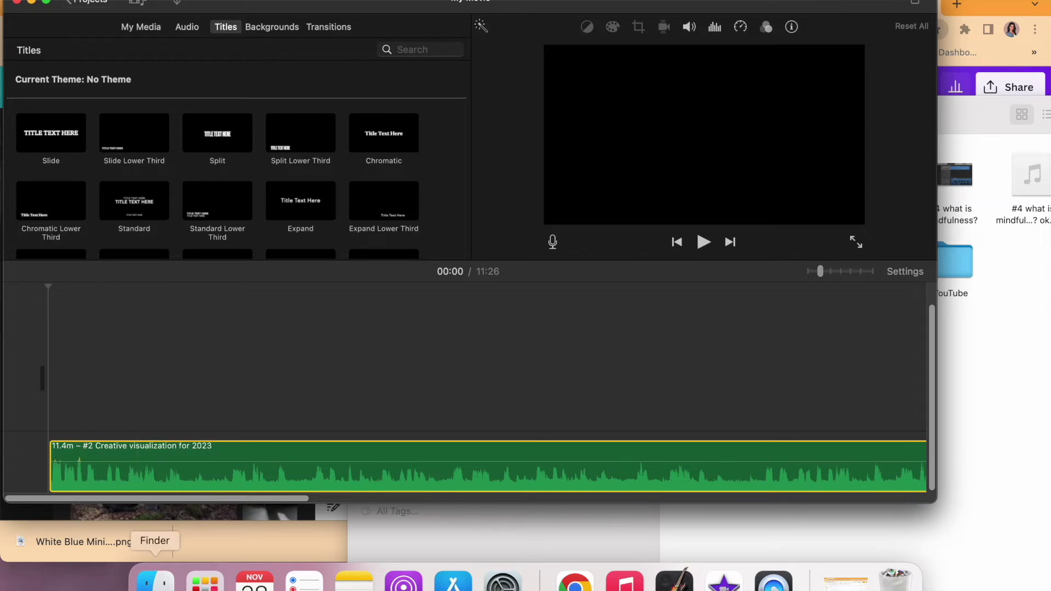
{"action": "left_click", "coordinate": [155, 541]}
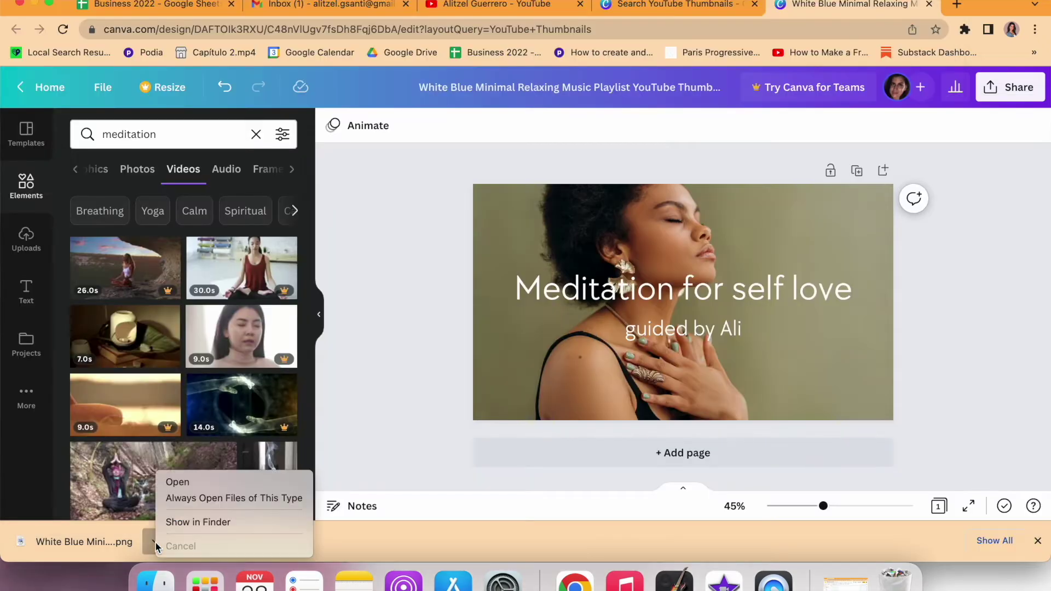
{"action": "left_click", "coordinate": [181, 526]}
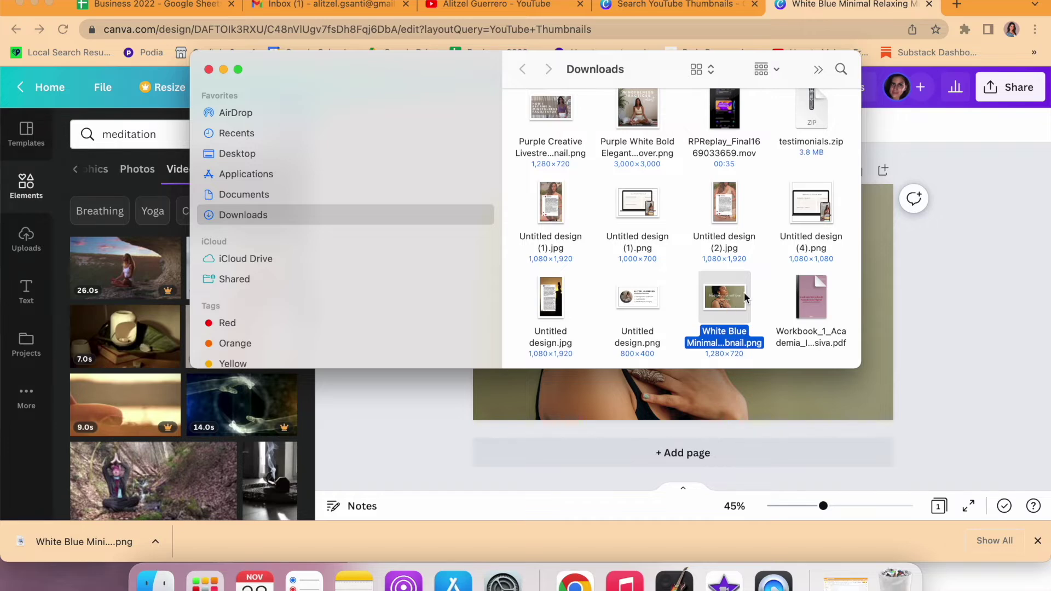
{"action": "left_click", "coordinate": [31, 6]}
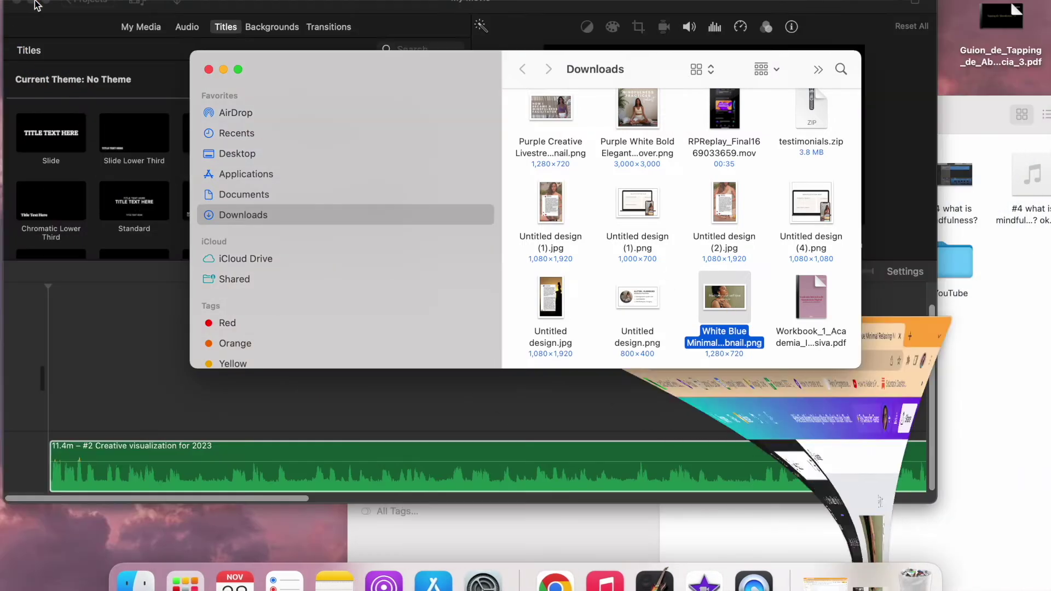
{"action": "mouse_move", "coordinate": [706, 291]}
{"action": "left_mouse_down"}
{"action": "mouse_move", "coordinate": [527, 280]}
{"action": "mouse_move", "coordinate": [58, 407]}
{"action": "left_mouse_up"}
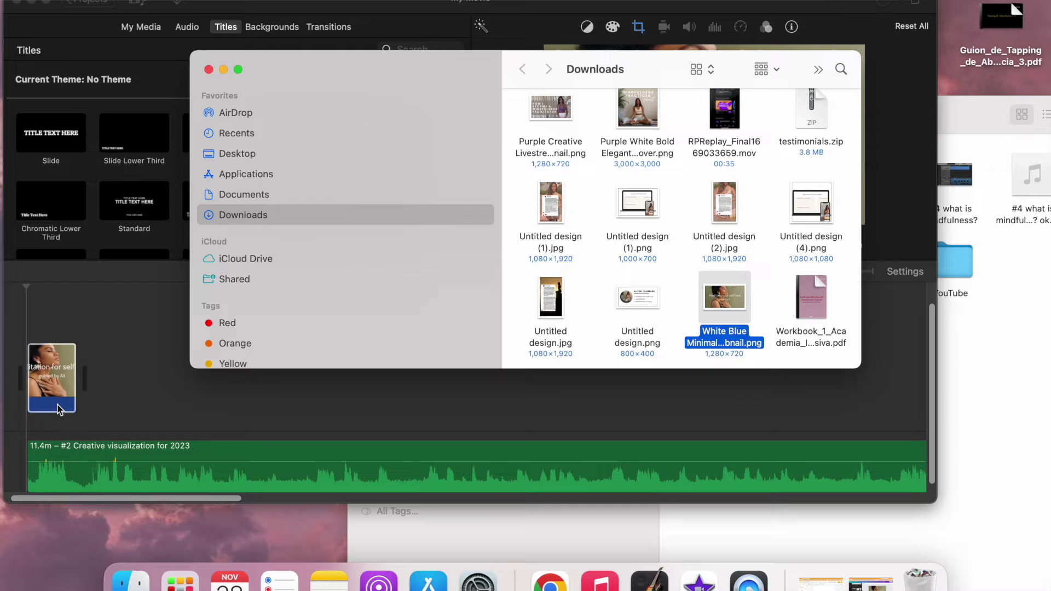
{"action": "left_click", "coordinate": [112, 393]}
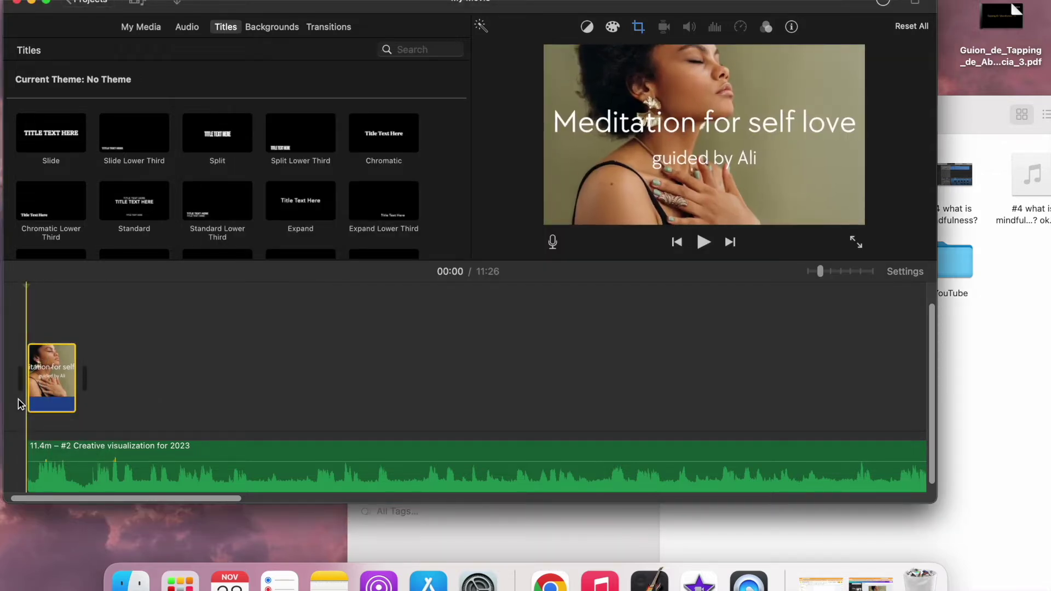
{"action": "left_click", "coordinate": [47, 380]}
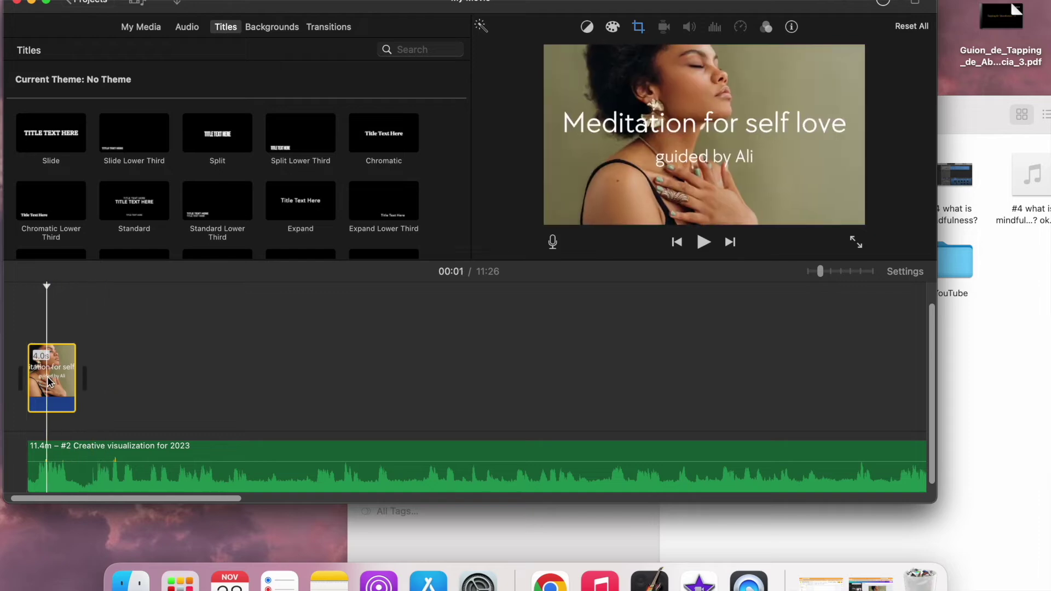
{"action": "key", "text": "space"}
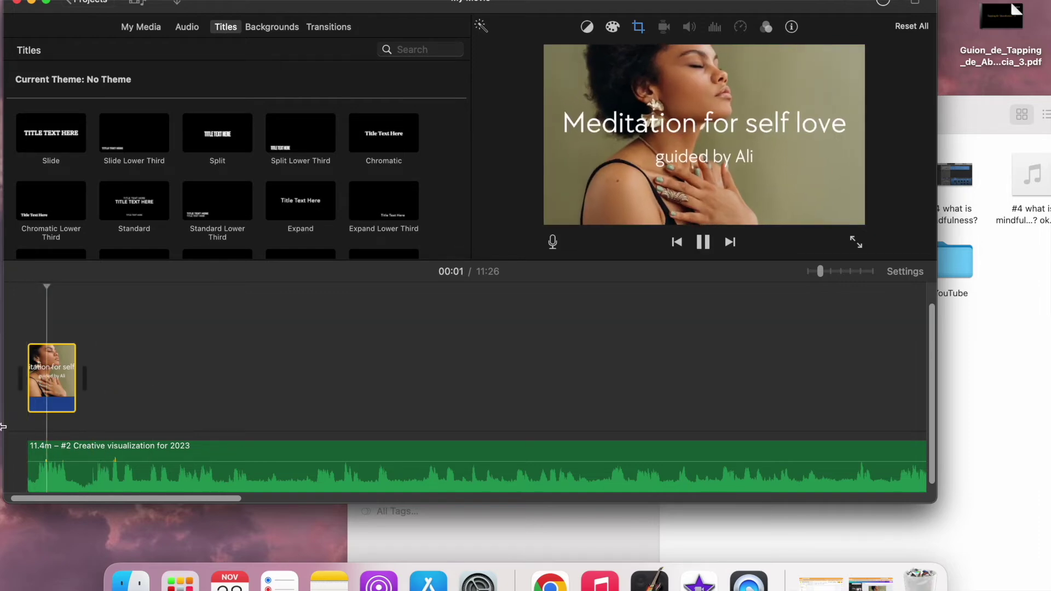
{"action": "key", "text": "space"}
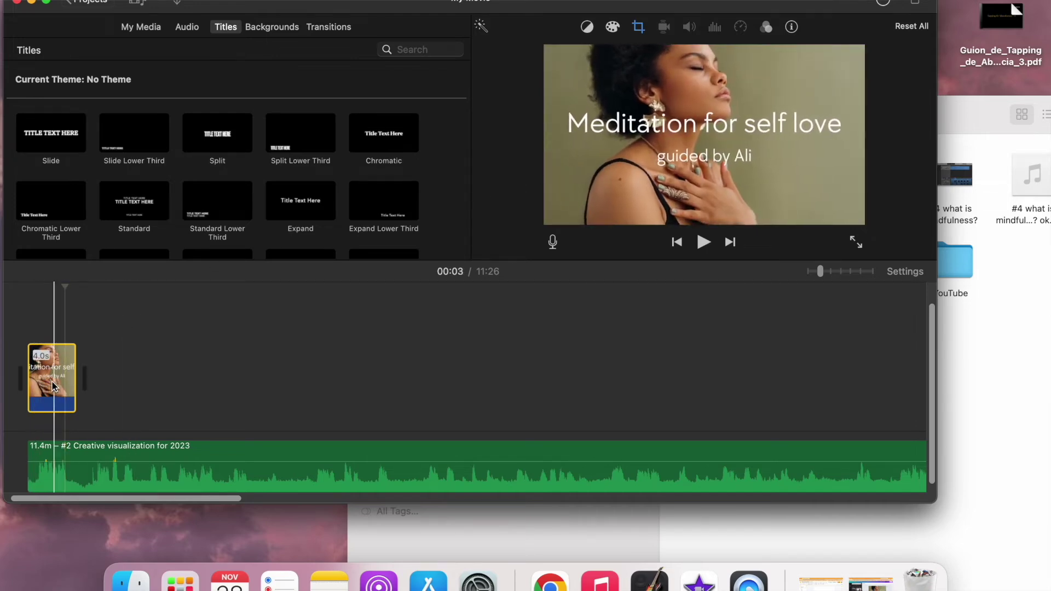
{"action": "left_click", "coordinate": [639, 27]}
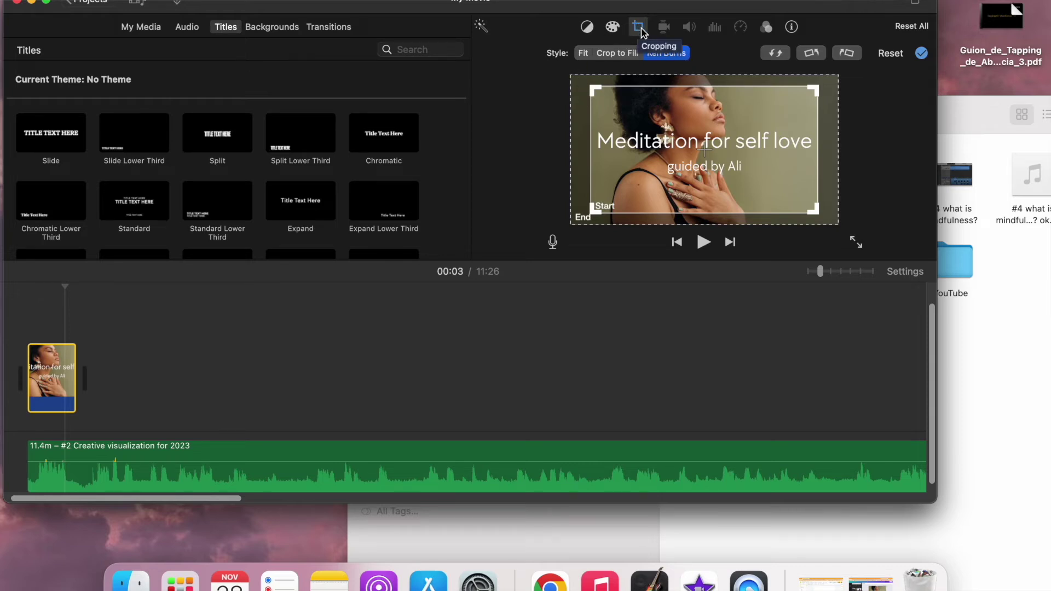
Switch the title image's cropping style from Ken Burns to Fit and apply it.
{"action": "left_click", "coordinate": [582, 53]}
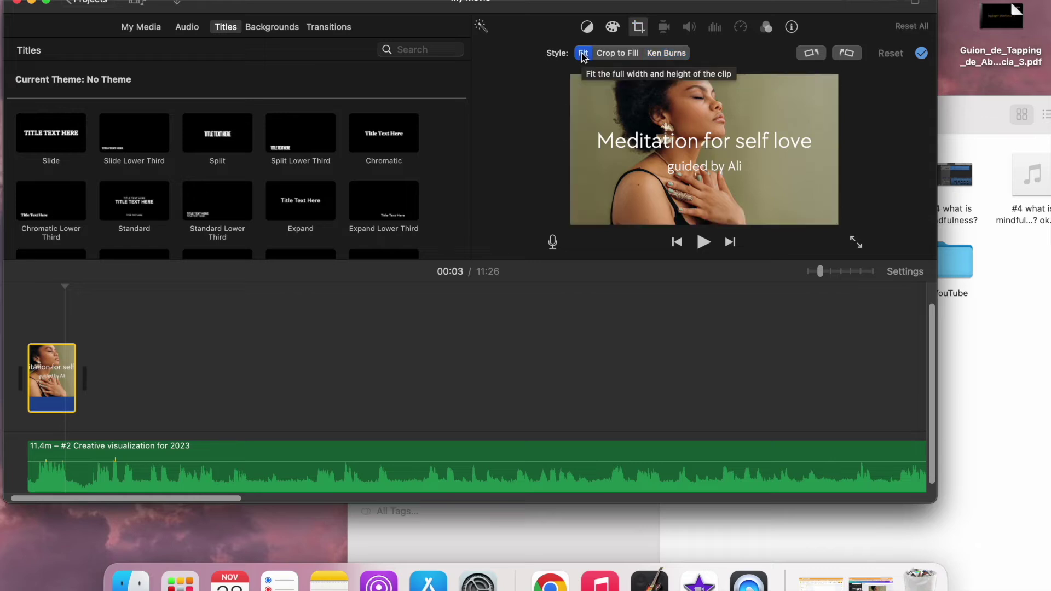
{"action": "left_click", "coordinate": [426, 382]}
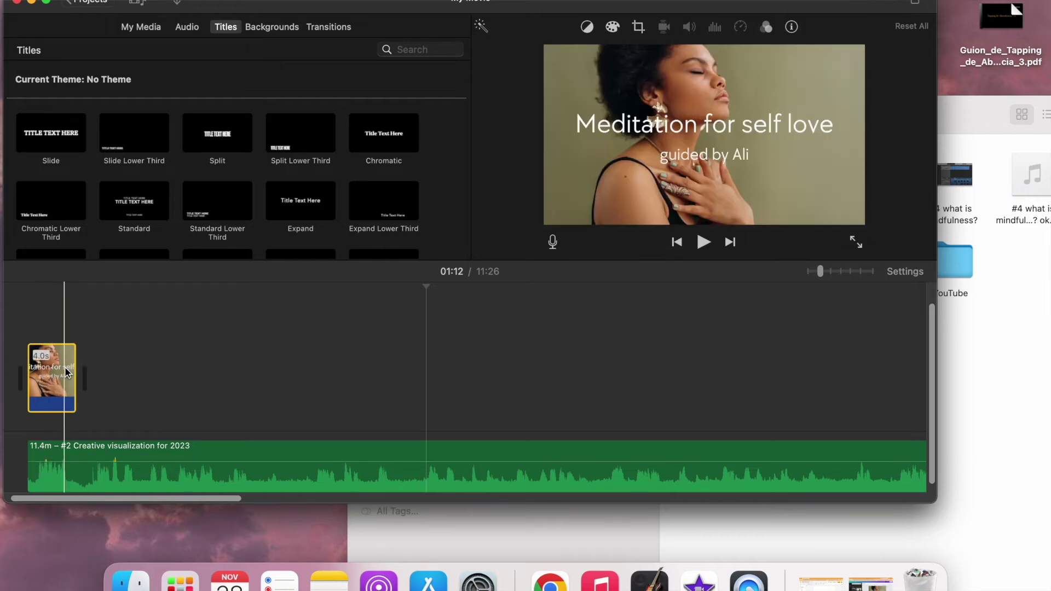
{"action": "left_click", "coordinate": [80, 377]}
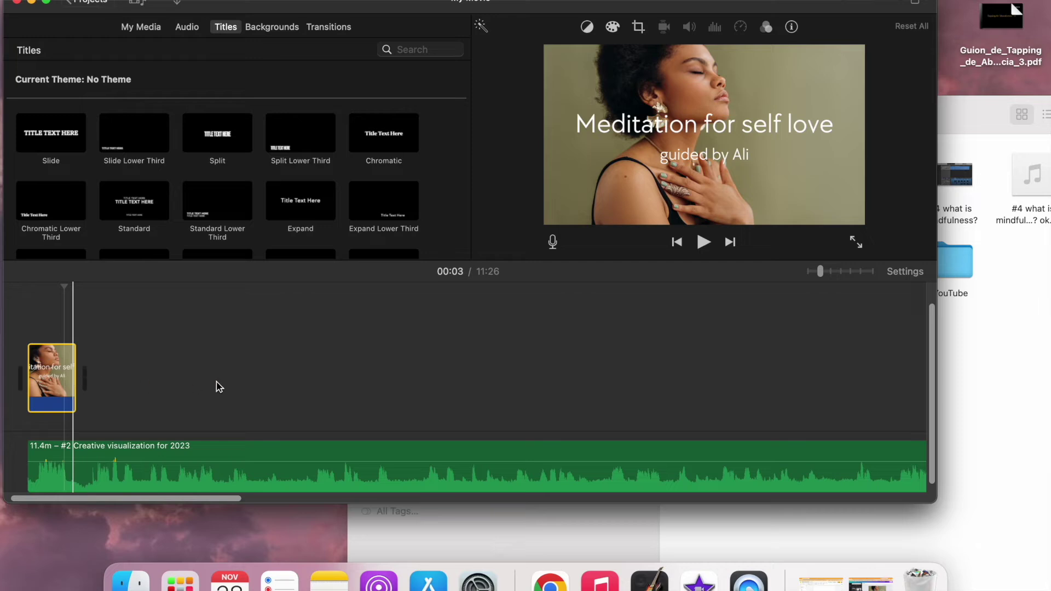
Extend the title clip to about 11.4 minutes, matching the meditation audio's end.
{"action": "mouse_move", "coordinate": [76, 377]}
{"action": "left_mouse_down"}
{"action": "mouse_move", "coordinate": [564, 320]}
{"action": "mouse_move", "coordinate": [887, 329]}
{"action": "left_mouse_up"}
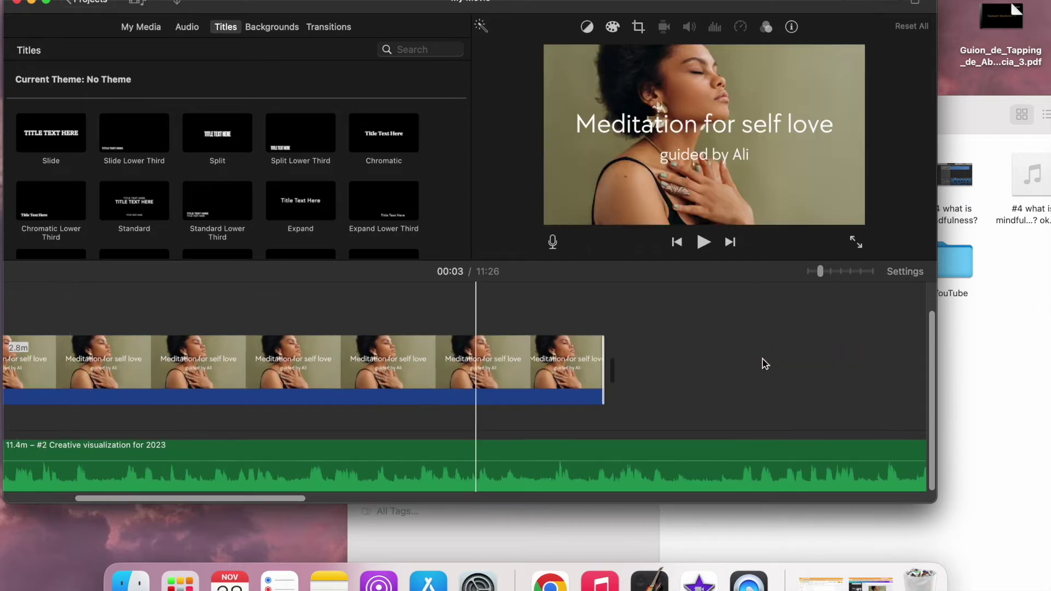
{"action": "key", "text": "super+minus"}
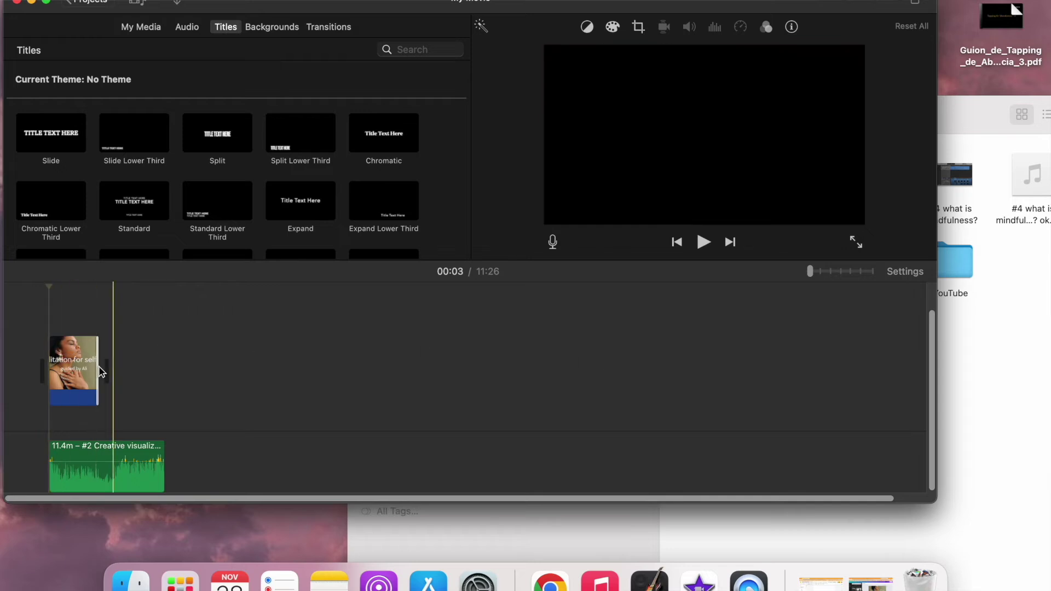
{"action": "left_click_drag", "start_coordinate": [100, 367], "coordinate": [148, 372]}
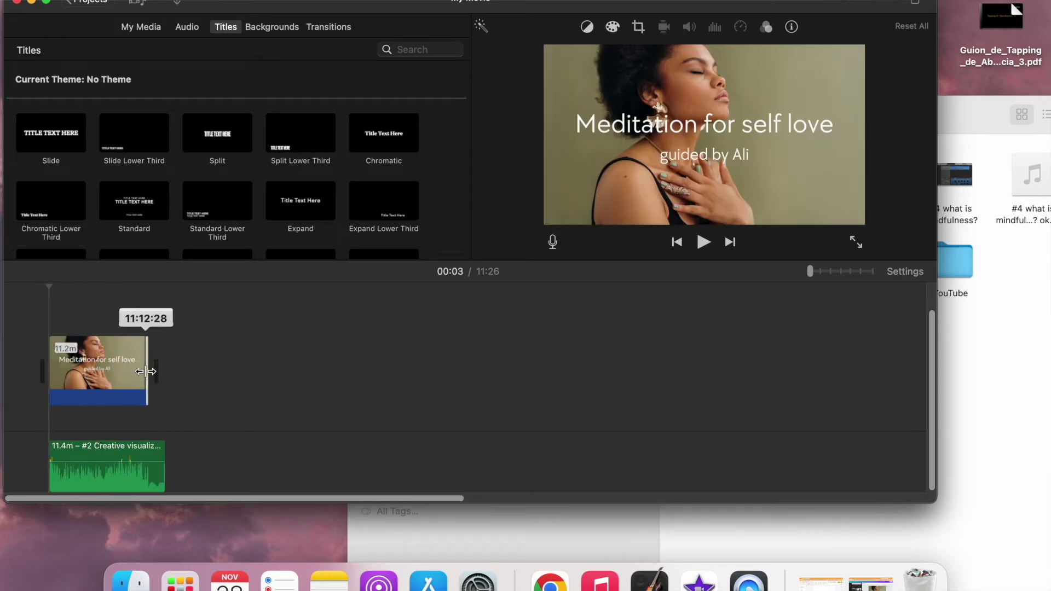
{"action": "key", "text": "super+equal"}
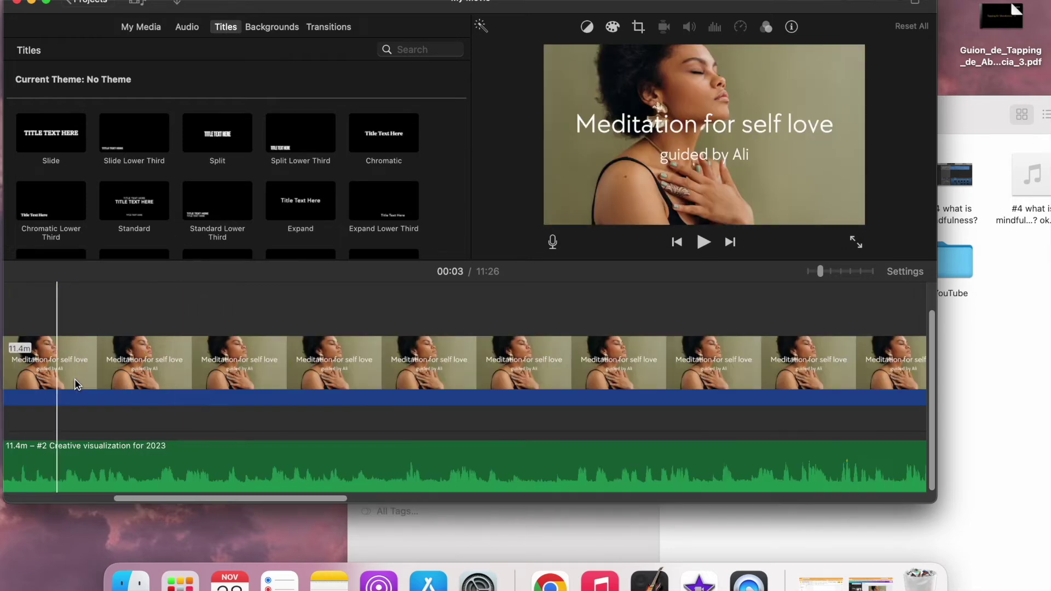
{"action": "scroll", "coordinate": [77, 384], "scroll_direction": "left", "scroll_amount": 3}
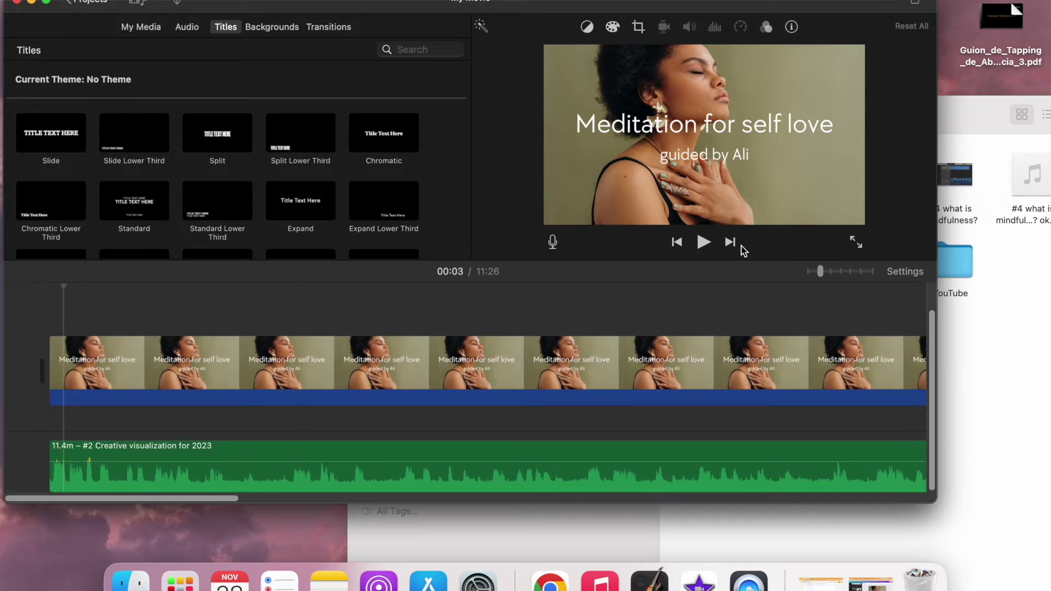
{"action": "left_click", "coordinate": [49, 313]}
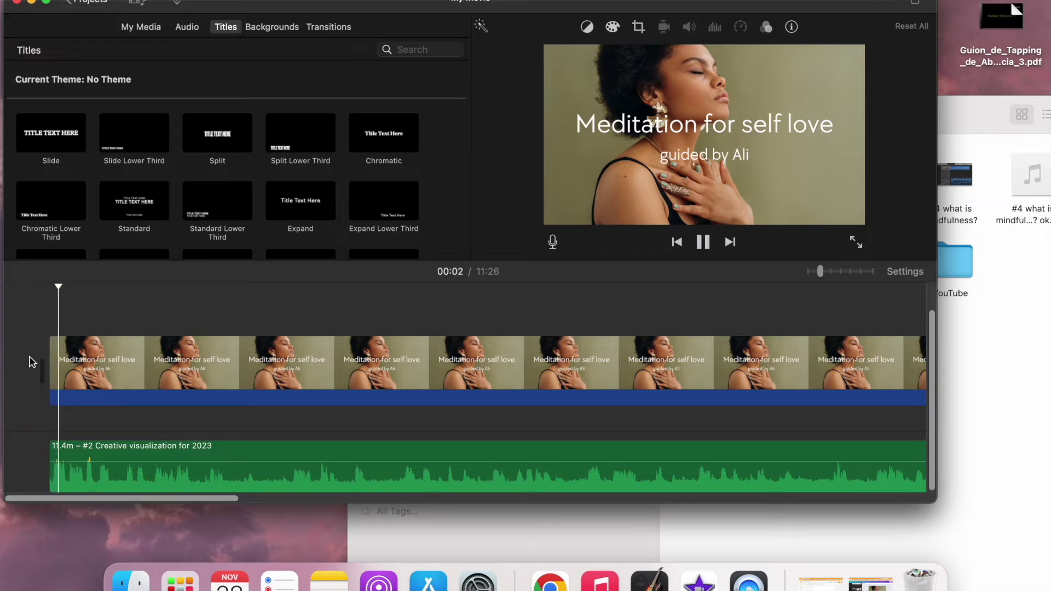
{"action": "key", "text": "XF86AudioRaiseVolume"}
{"action": "key", "text": "XF86AudioRaiseVolume"}
{"action": "key", "text": "XF86AudioRaiseVolume"}
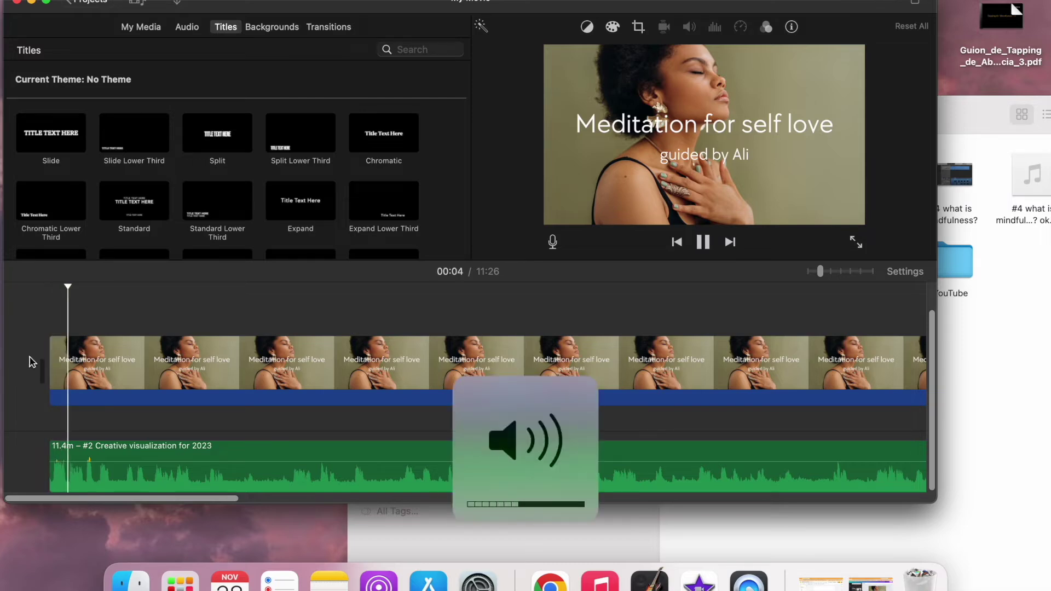
{"action": "key", "text": "XF86AudioLowerVolume"}
{"action": "key", "text": "XF86AudioLowerVolume"}
{"action": "key", "text": "XF86AudioLowerVolume"}
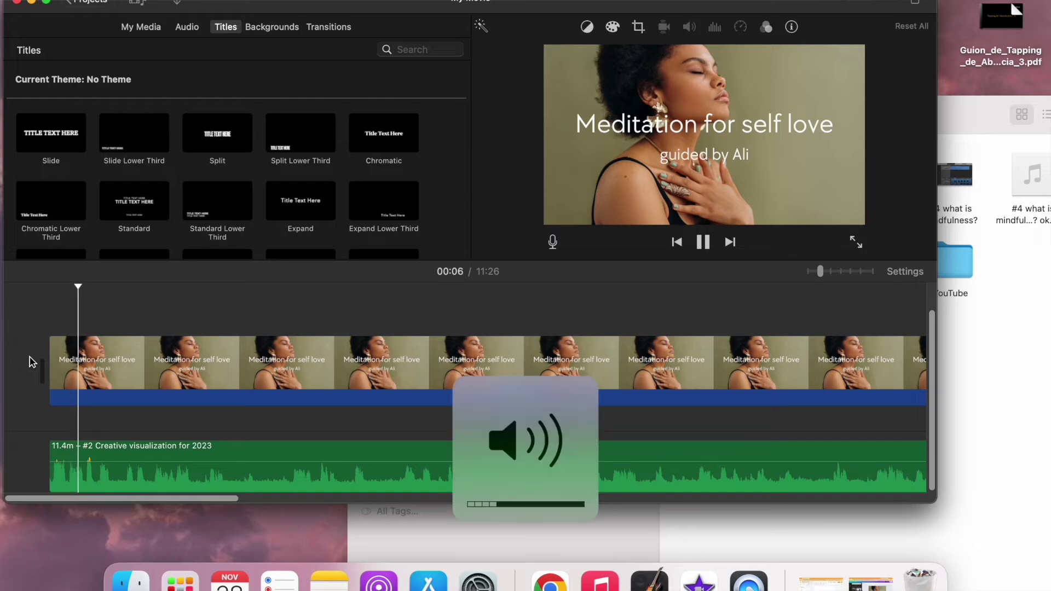
{"action": "key", "text": "XF86AudioLowerVolume"}
{"action": "key", "text": "XF86AudioLowerVolume"}
{"action": "key", "text": "XF86AudioLowerVolume"}
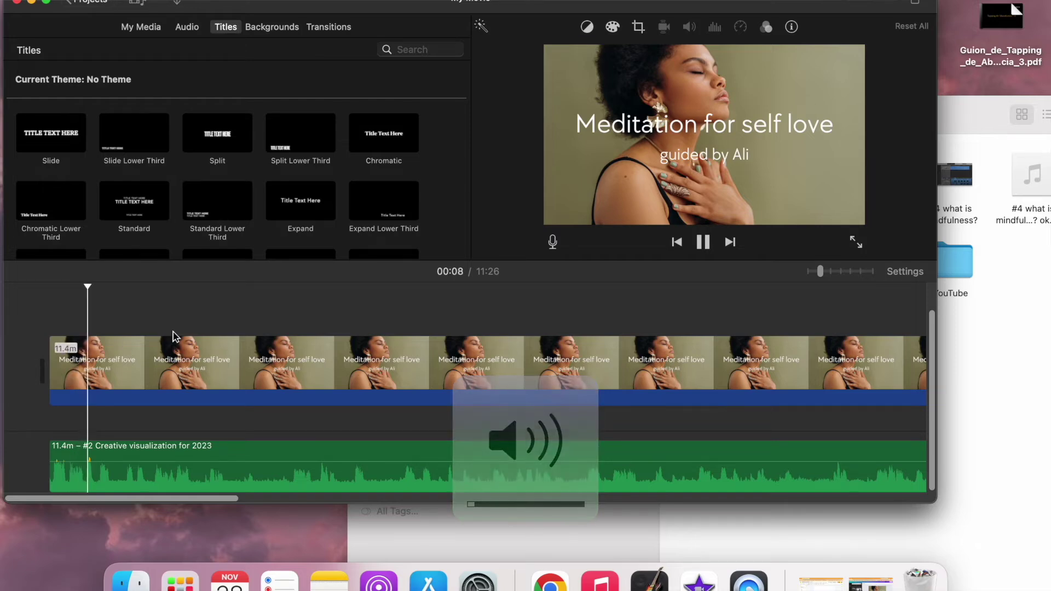
{"action": "key", "text": "space"}
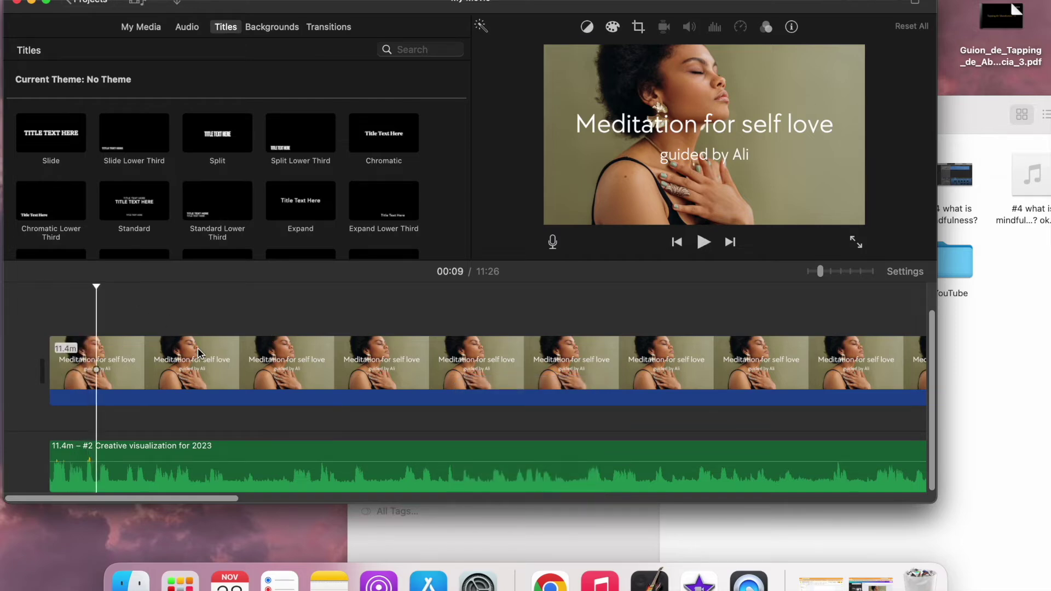
{"action": "left_click", "coordinate": [580, 362]}
{"action": "key", "text": "space"}
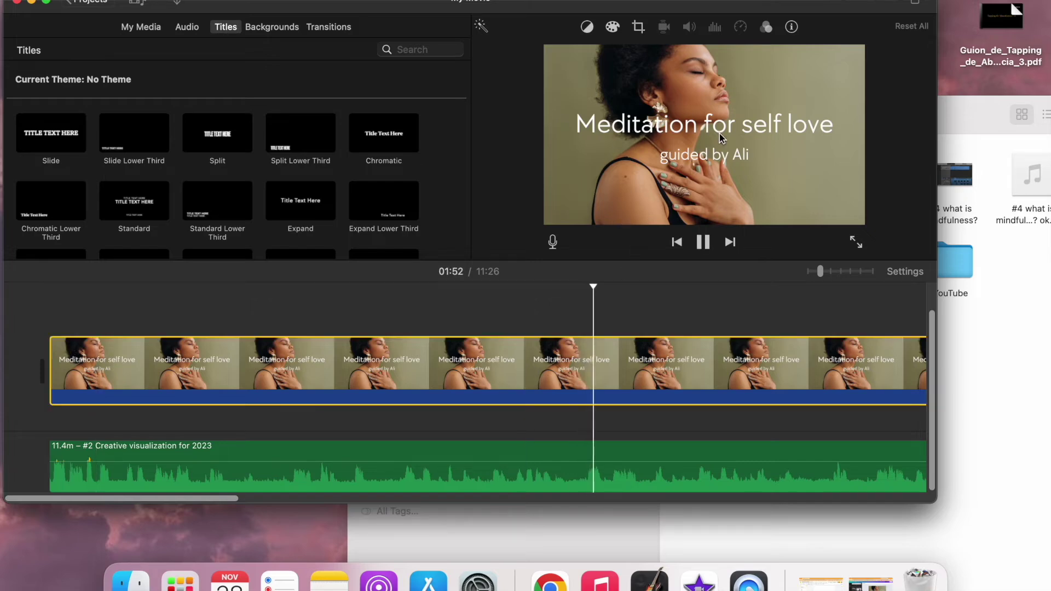
{"action": "key", "text": "space"}
{"action": "scroll", "coordinate": [577, 360], "scroll_direction": "right", "scroll_amount": 5}
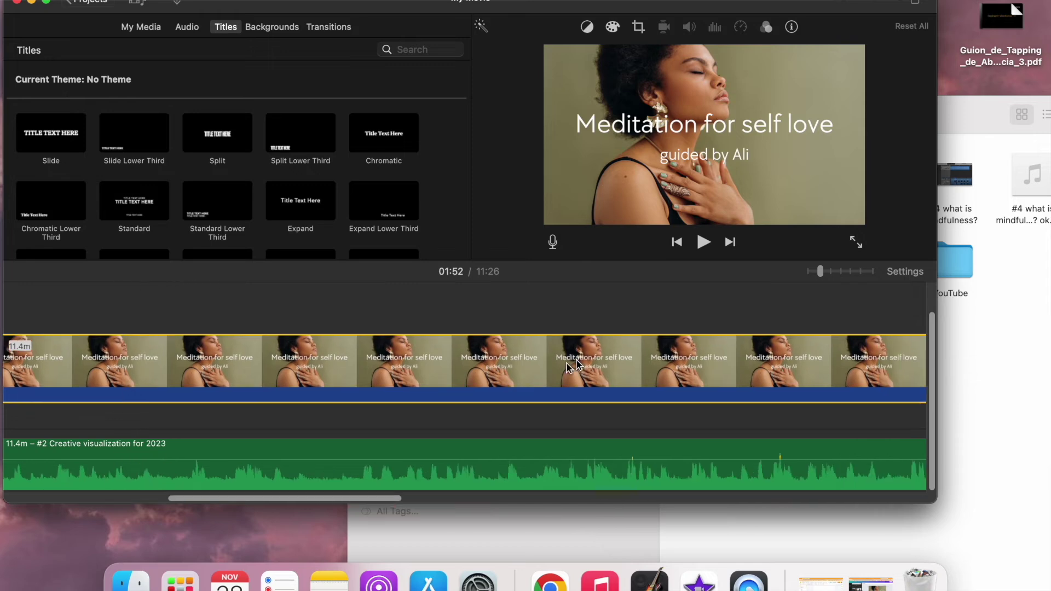
{"action": "scroll", "coordinate": [575, 365], "scroll_direction": "right", "scroll_amount": 5}
{"action": "scroll", "coordinate": [560, 368], "scroll_direction": "right", "scroll_amount": 10}
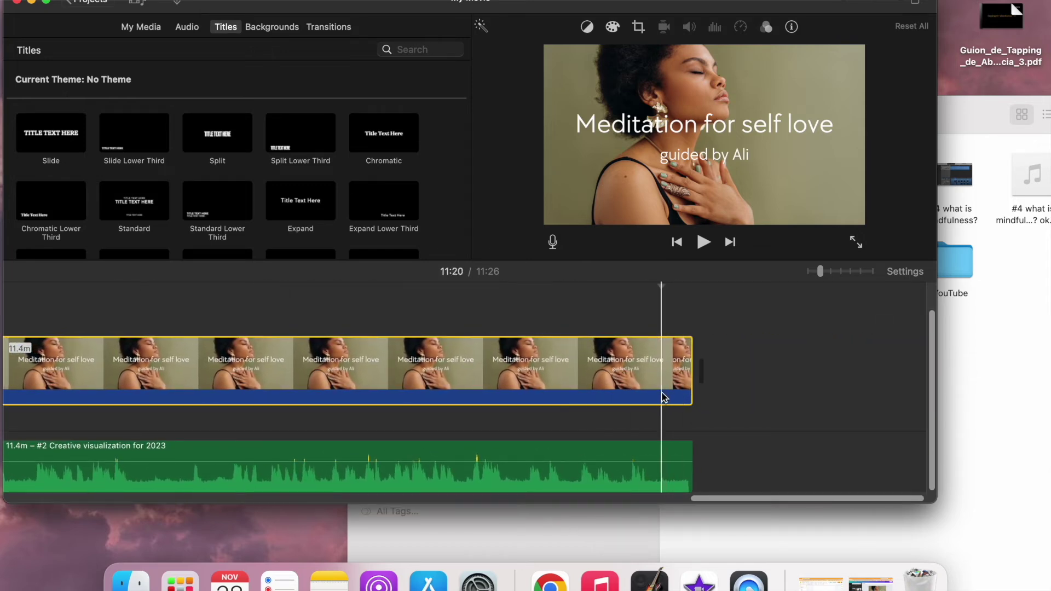
{"action": "key", "text": "space"}
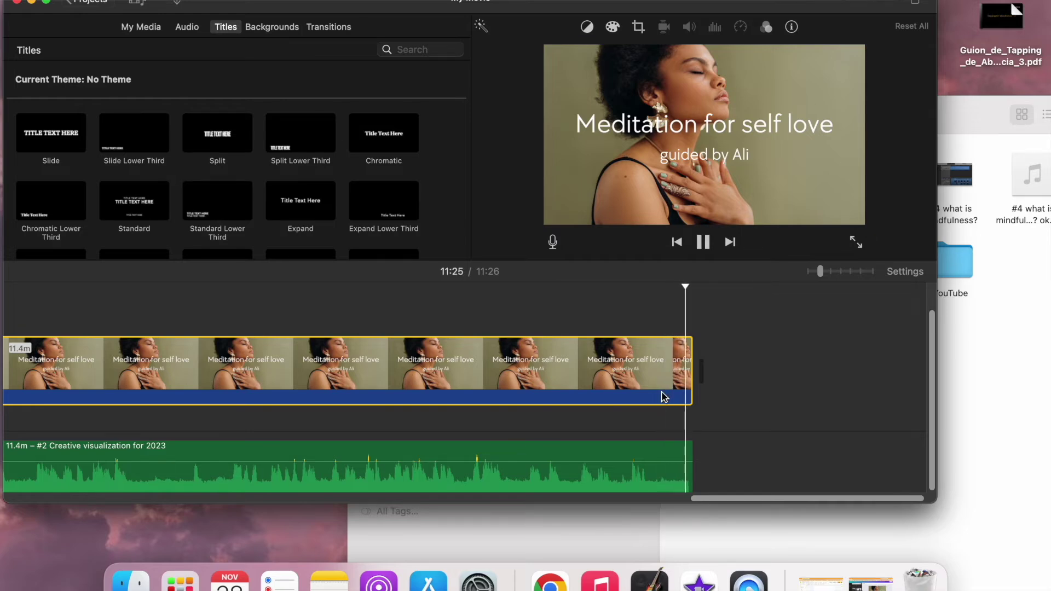
{"action": "key", "text": "space"}
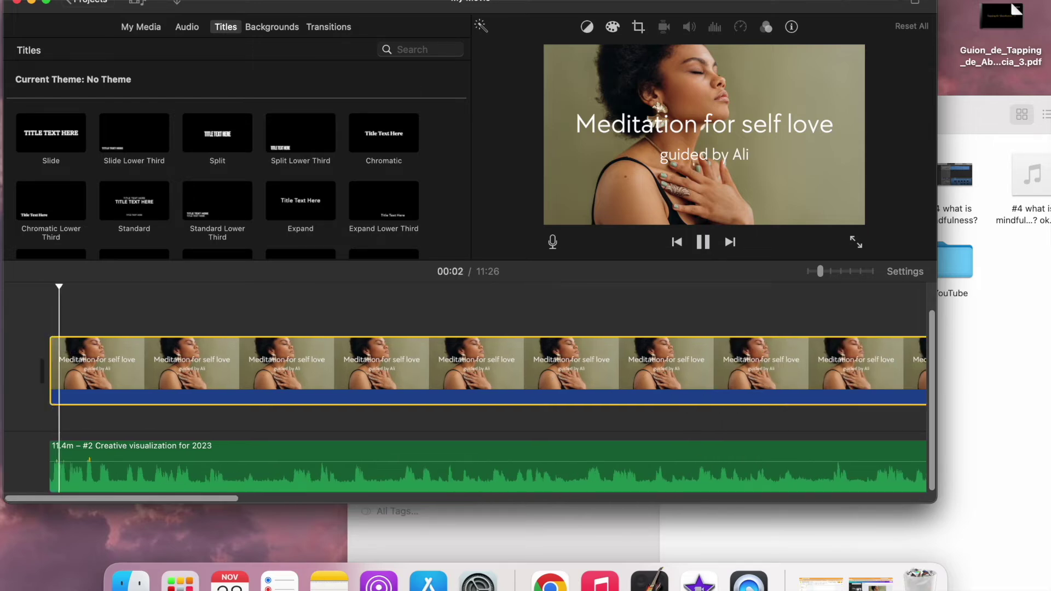
Export the movie at 1080p high quality to the Desktop as 'meditation self love'.
{"action": "left_click", "coordinate": [91, 0]}
{"action": "mouse_move", "coordinate": [96, 215]}
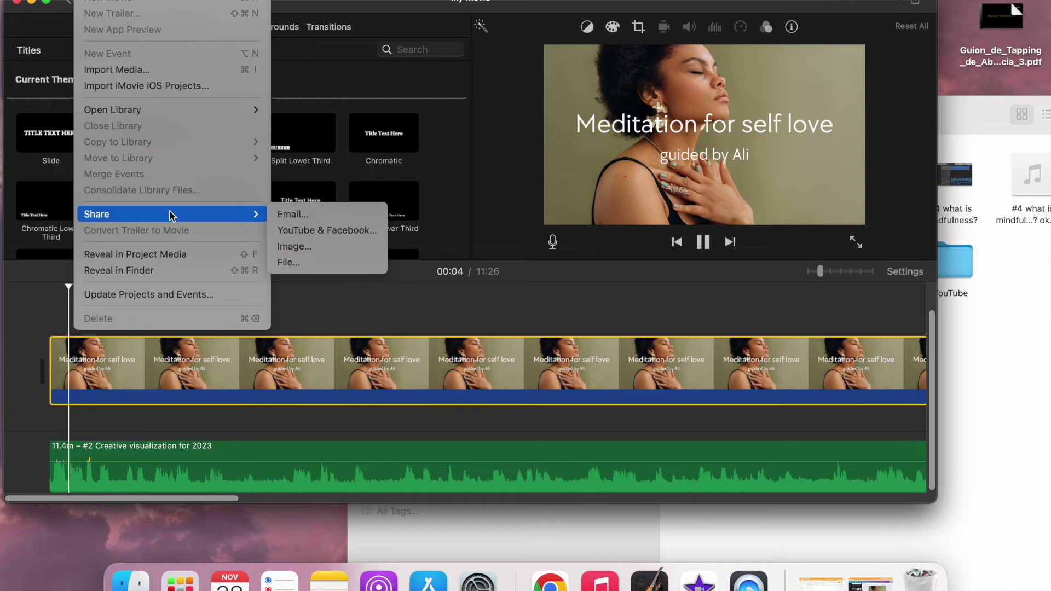
{"action": "left_click", "coordinate": [282, 263]}
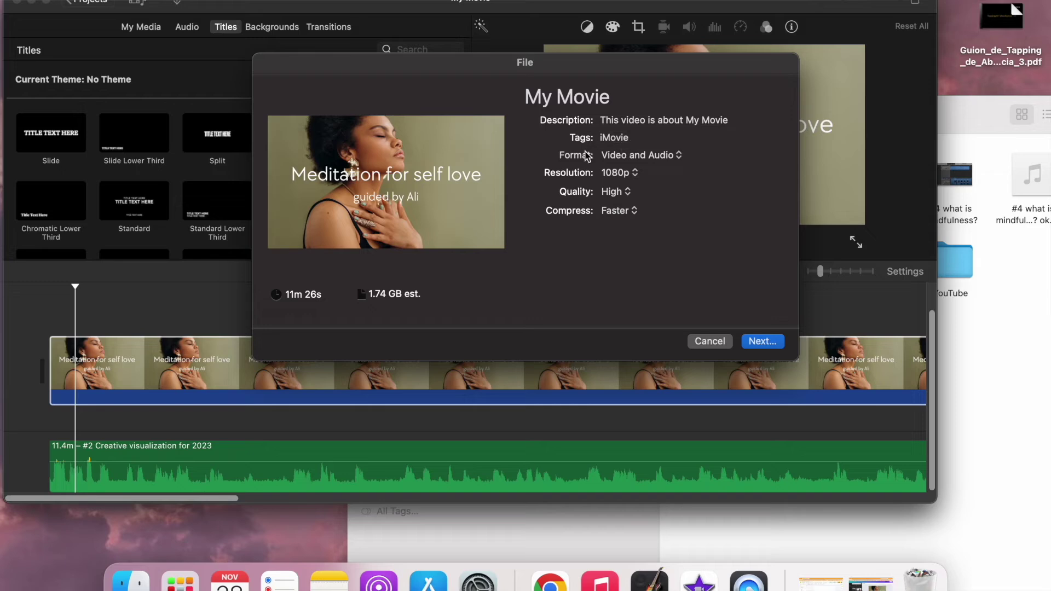
{"action": "left_click", "coordinate": [762, 344]}
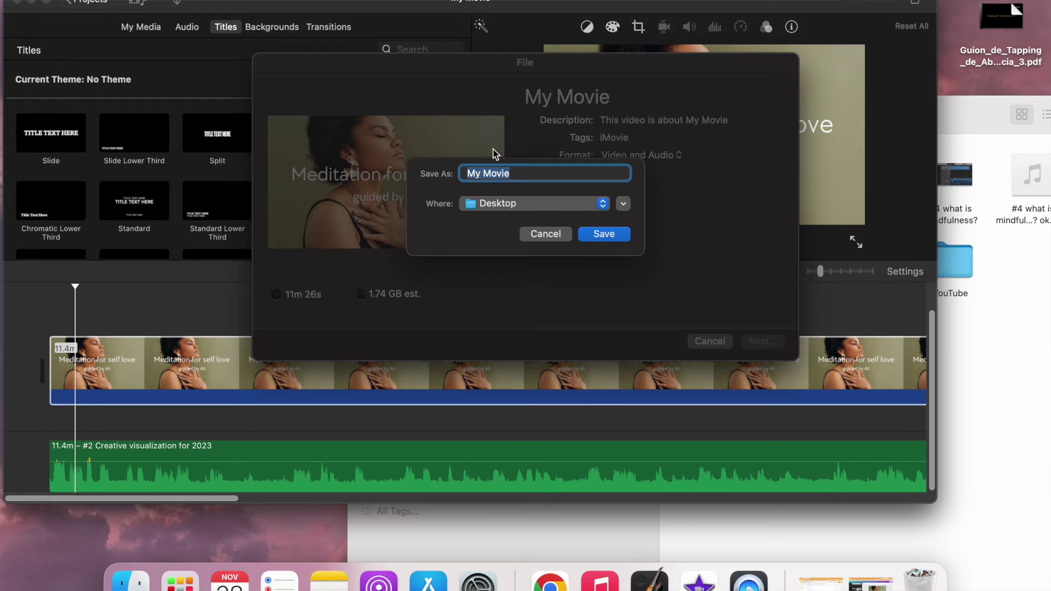
{"action": "type", "text": "meditation"}
{"action": "key", "text": "Return"}
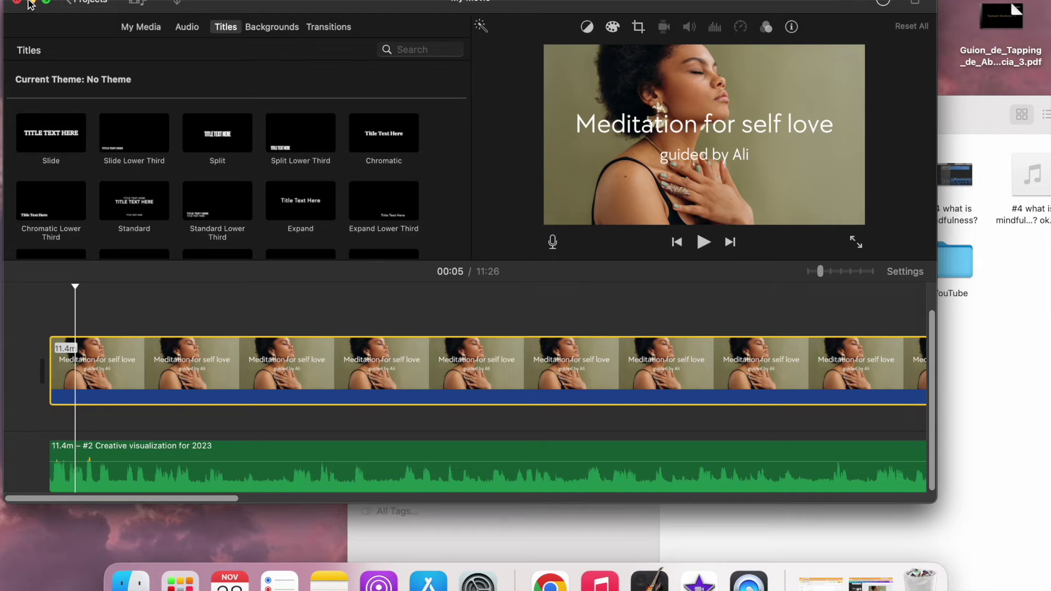
{"action": "left_click", "coordinate": [31, 2]}
Clear the Finder windows and QuickTime dialog, then pick visualización guiada.mp4 for upload.
{"action": "left_click", "coordinate": [224, 69]}
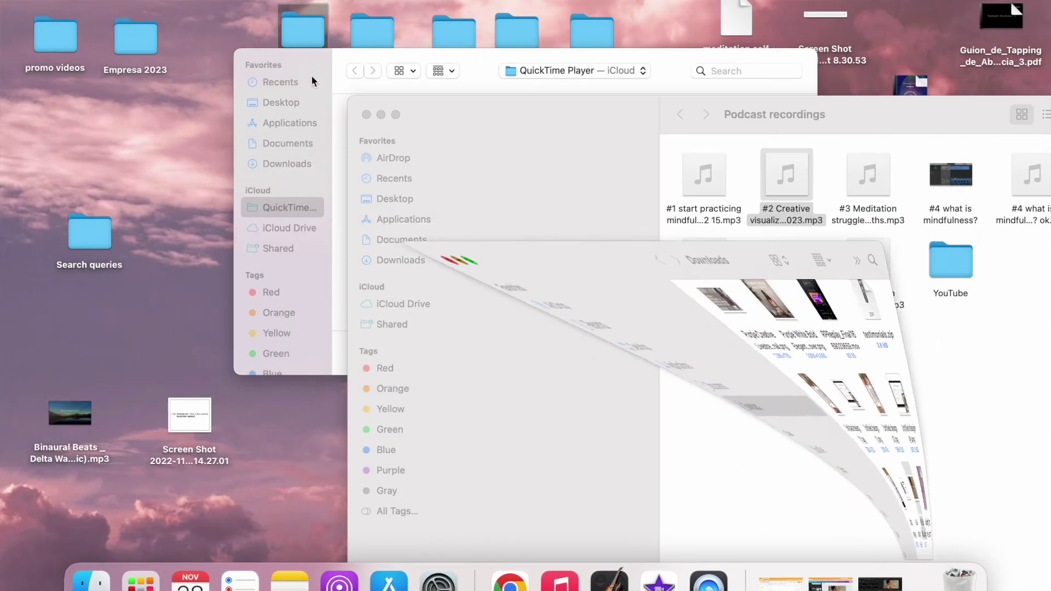
{"action": "left_click", "coordinate": [380, 115]}
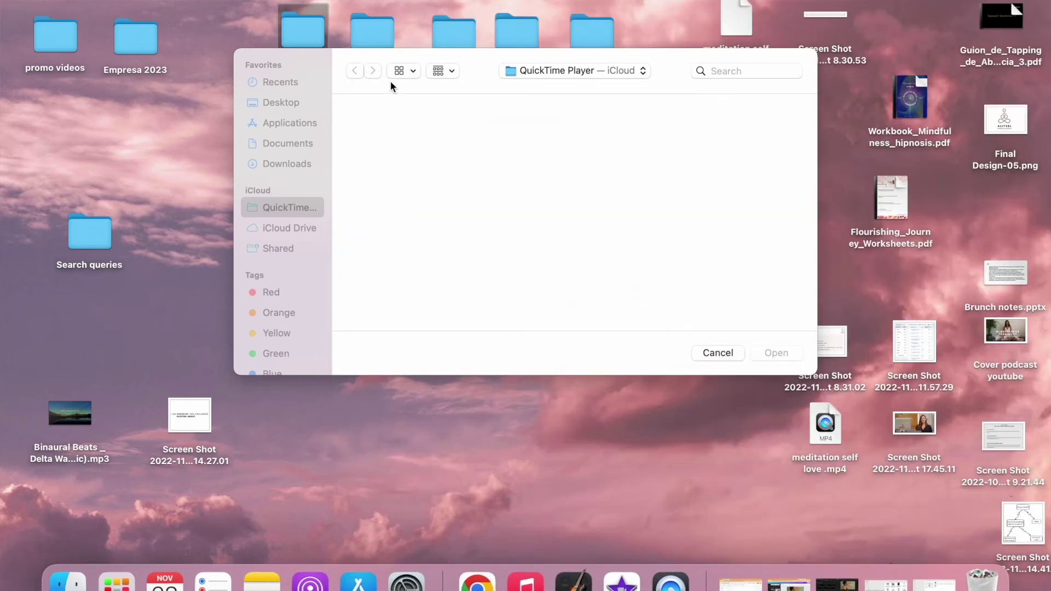
{"action": "left_click", "coordinate": [718, 353]}
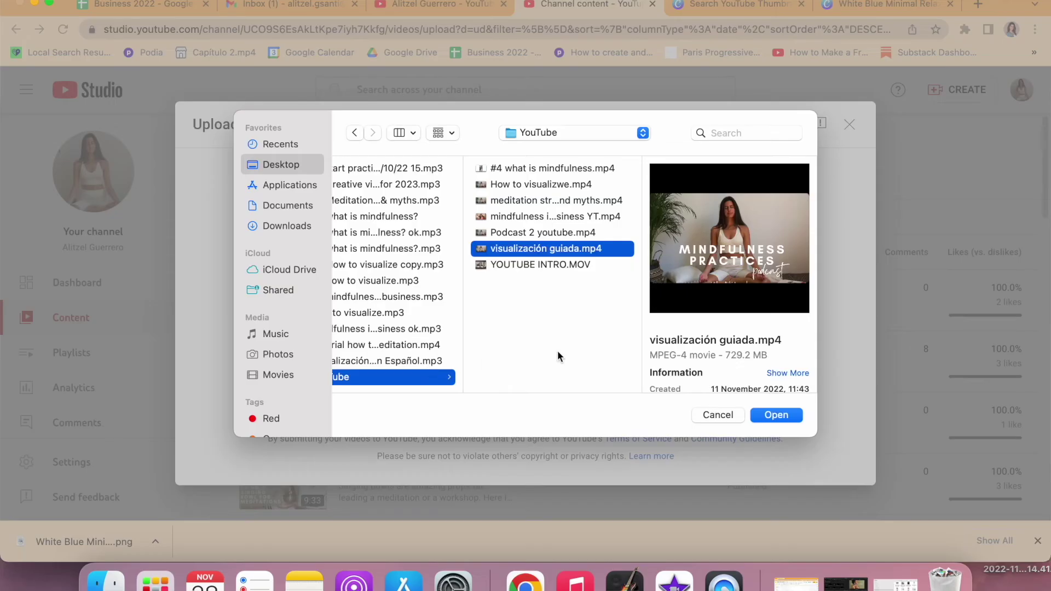
{"action": "double_click", "coordinate": [510, 249]}
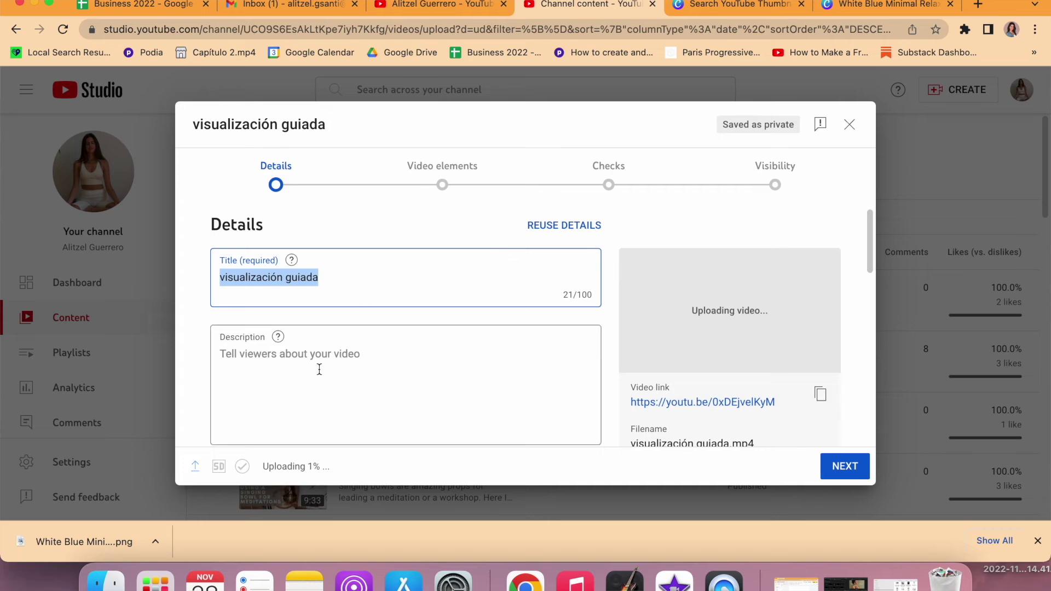
Replace the title 'visualización guiada' with 'Meditation for Self Love'.
{"action": "left_click", "coordinate": [319, 370]}
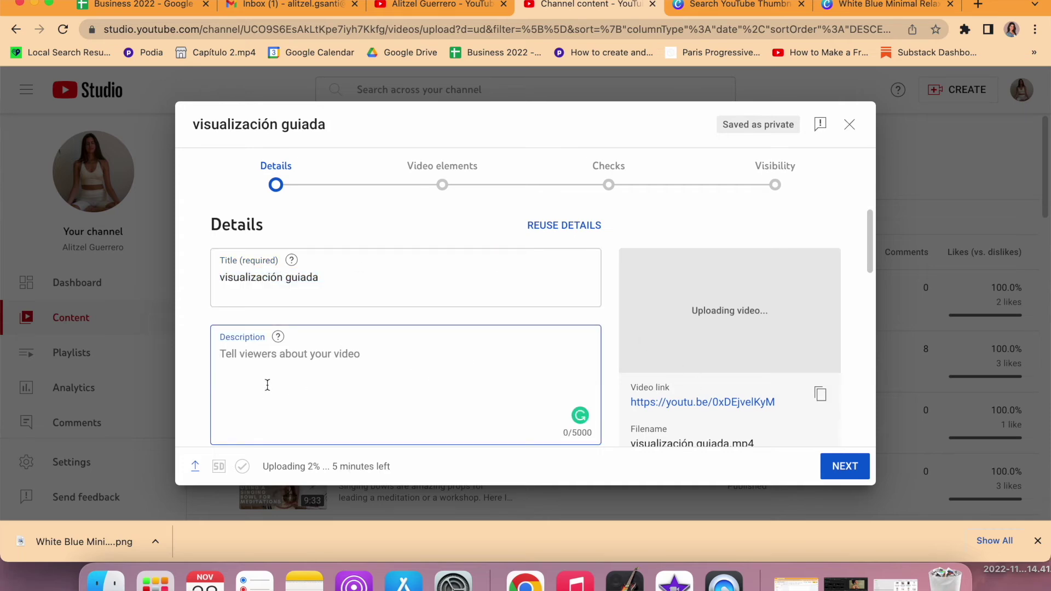
{"action": "triple_click", "coordinate": [287, 277]}
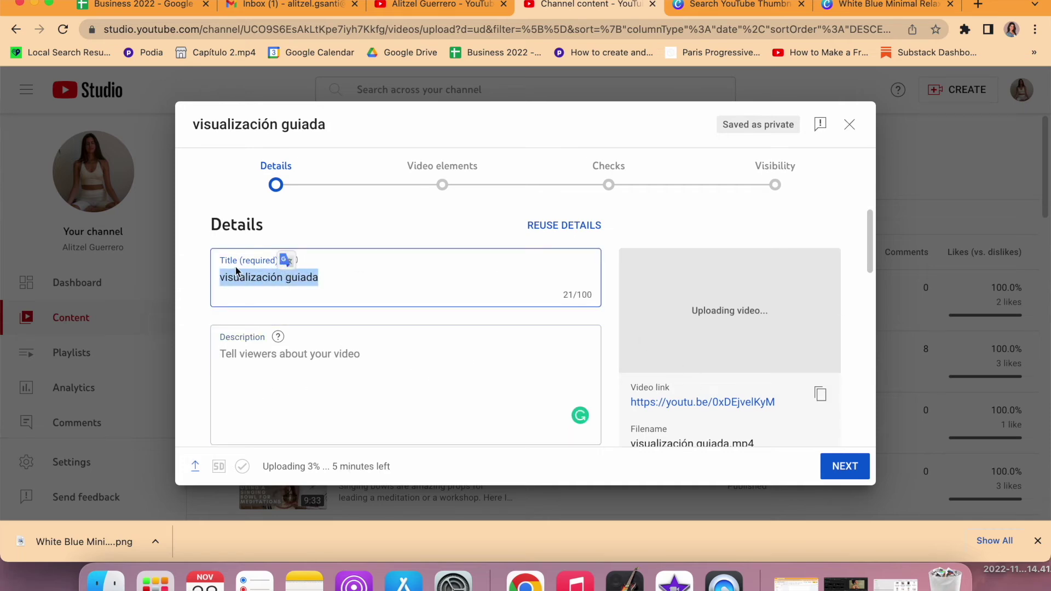
{"action": "type", "text": "Meditation for Self Lov"}
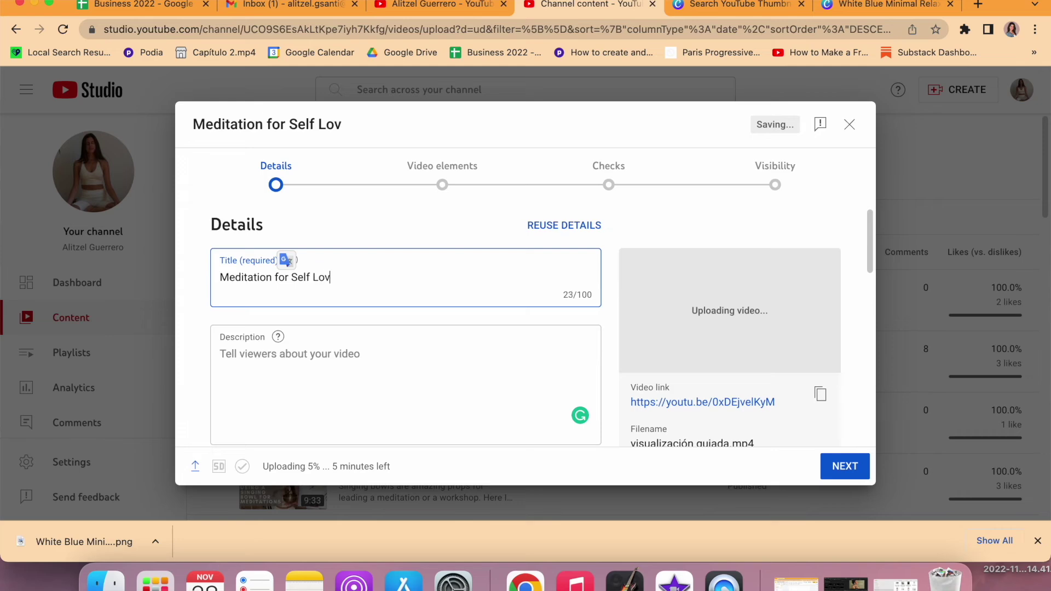
{"action": "type", "text": "e"}
{"action": "left_click", "coordinate": [252, 383]}
{"action": "scroll", "coordinate": [260, 372], "scroll_direction": "down", "scroll_amount": 1}
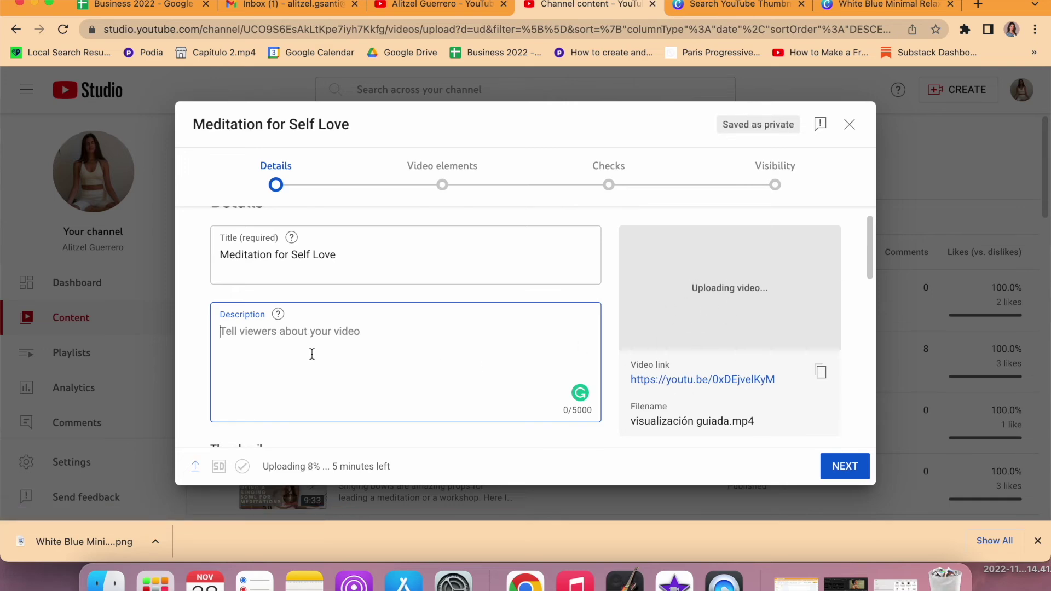
{"action": "scroll", "coordinate": [311, 355], "scroll_direction": "down", "scroll_amount": 2}
{"action": "scroll", "coordinate": [275, 381], "scroll_direction": "down", "scroll_amount": 3}
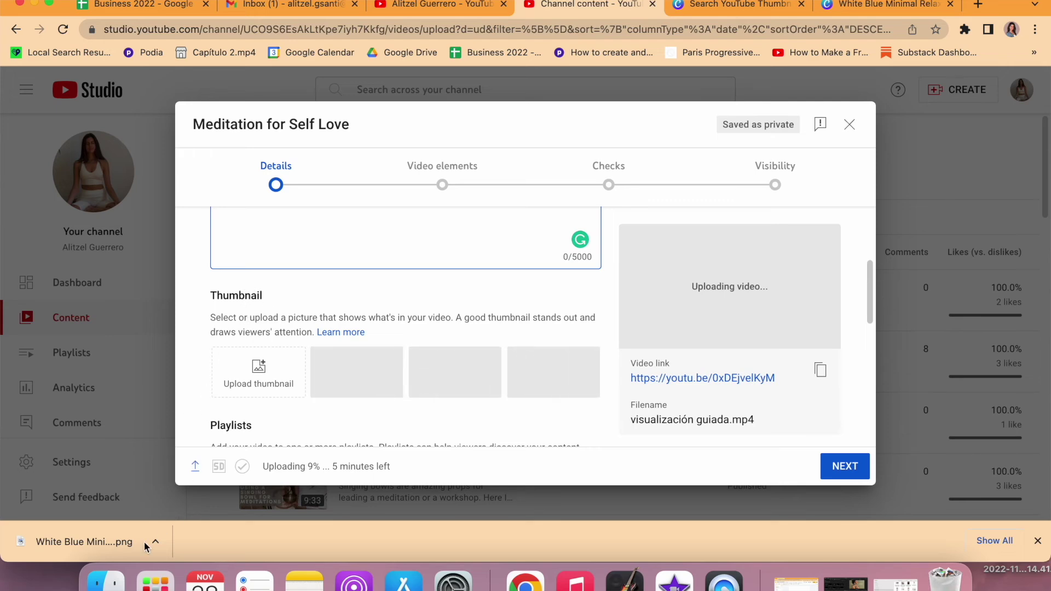
{"action": "left_click", "coordinate": [235, 372]}
Use the White Blue Minimal PNG as thumbnail, skip playlists, and mark not made for kids.
{"action": "left_click", "coordinate": [303, 226]}
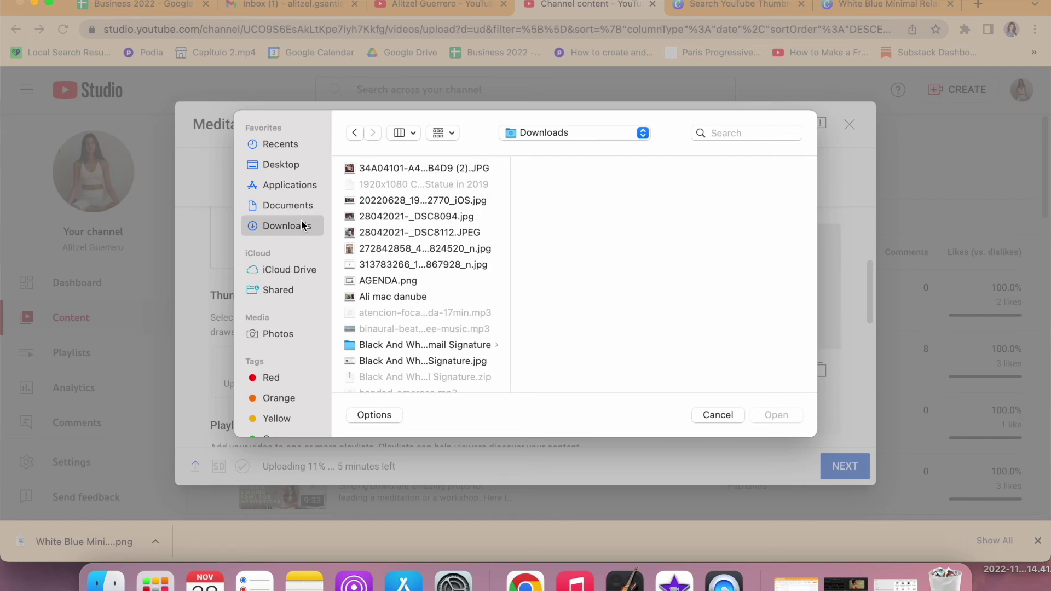
{"action": "left_click", "coordinate": [752, 133]}
{"action": "type", "text": "white"}
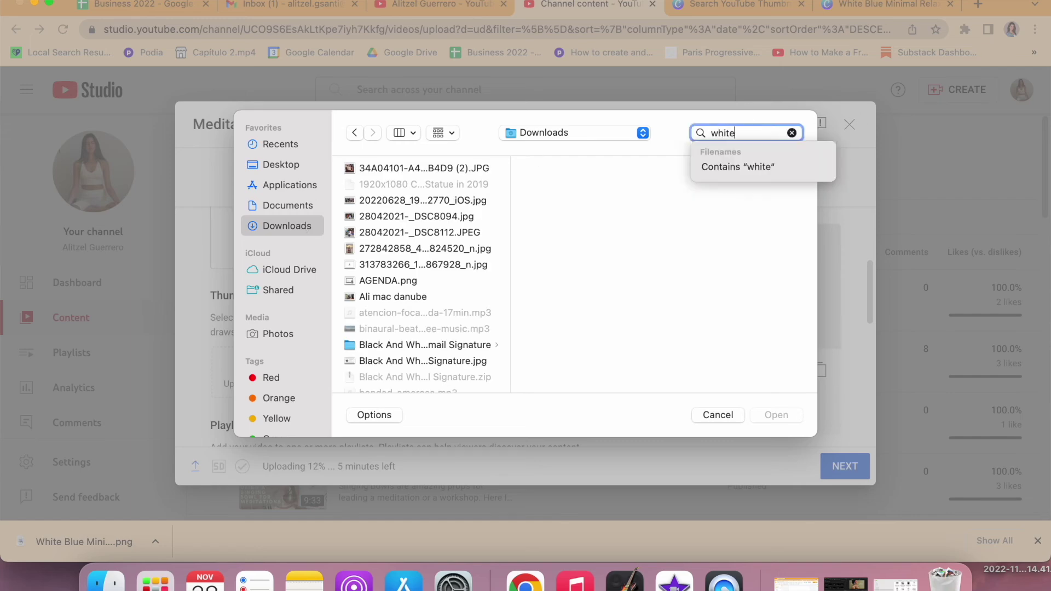
{"action": "left_click", "coordinate": [389, 312]}
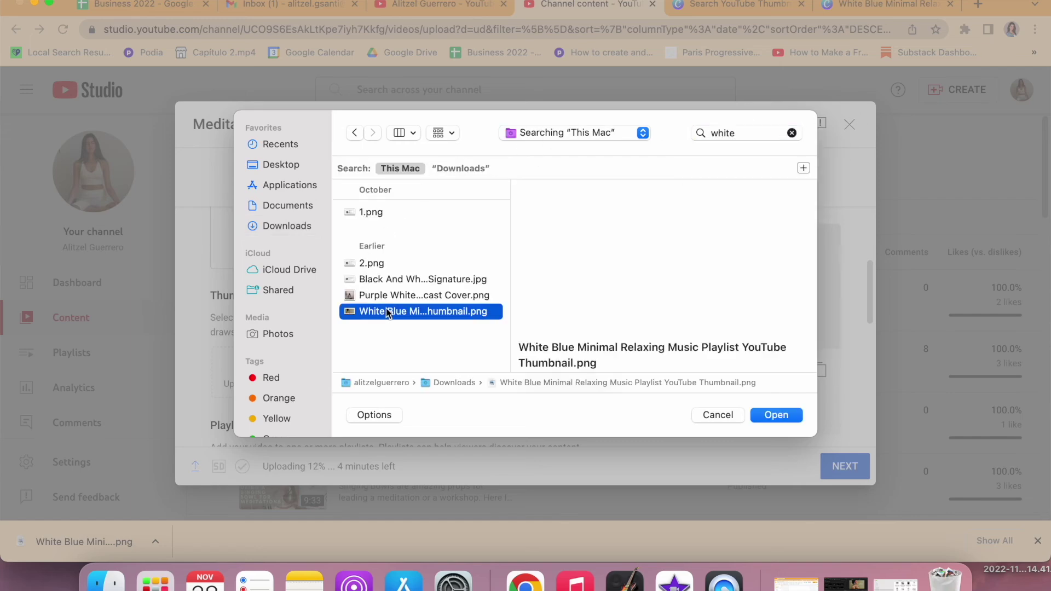
{"action": "double_click", "coordinate": [389, 312]}
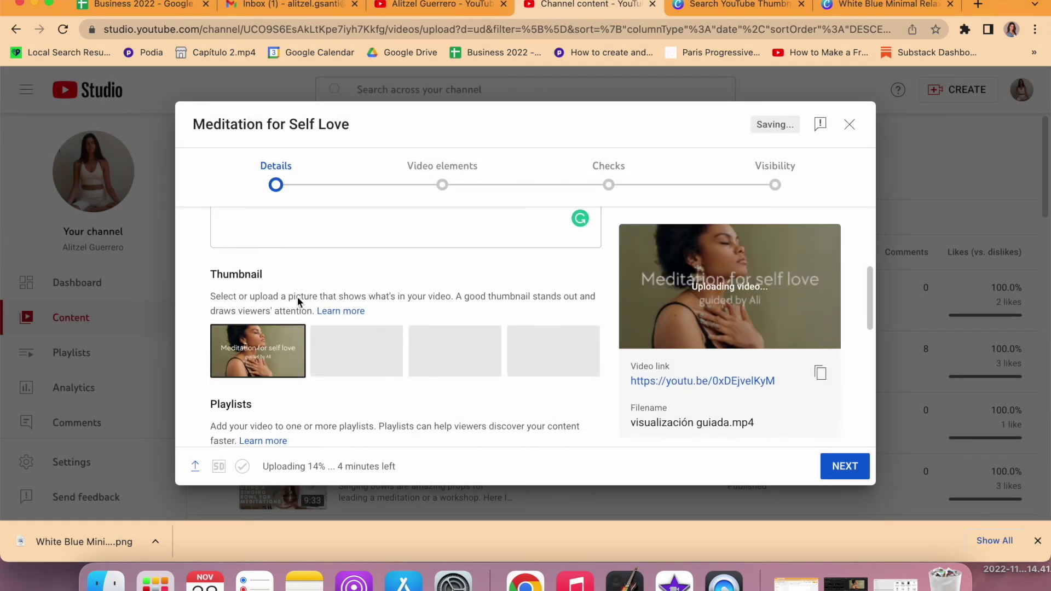
{"action": "scroll", "coordinate": [298, 301], "scroll_direction": "down", "scroll_amount": 3}
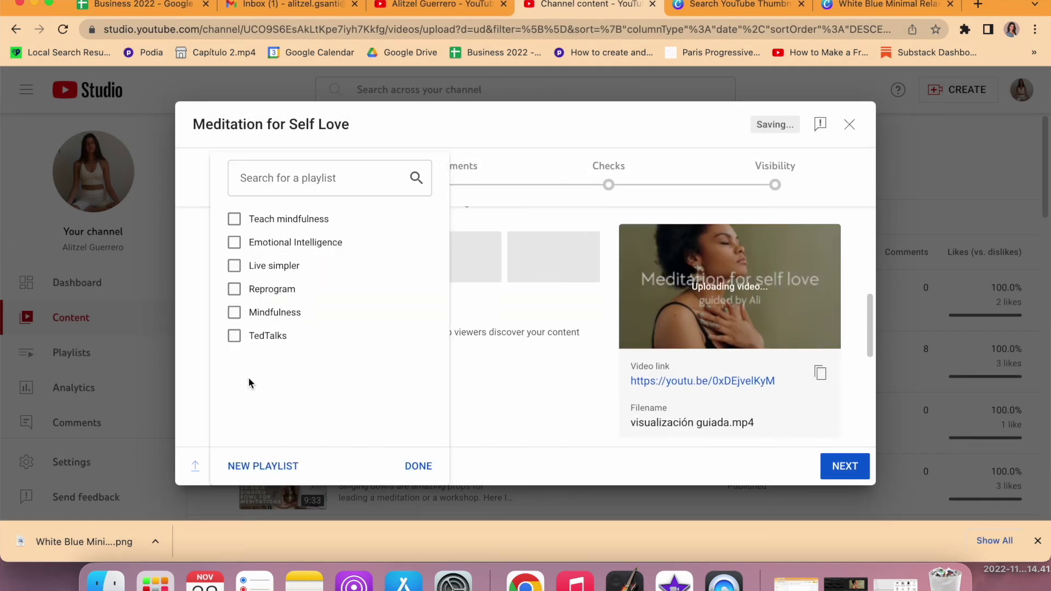
{"action": "left_click", "coordinate": [532, 378]}
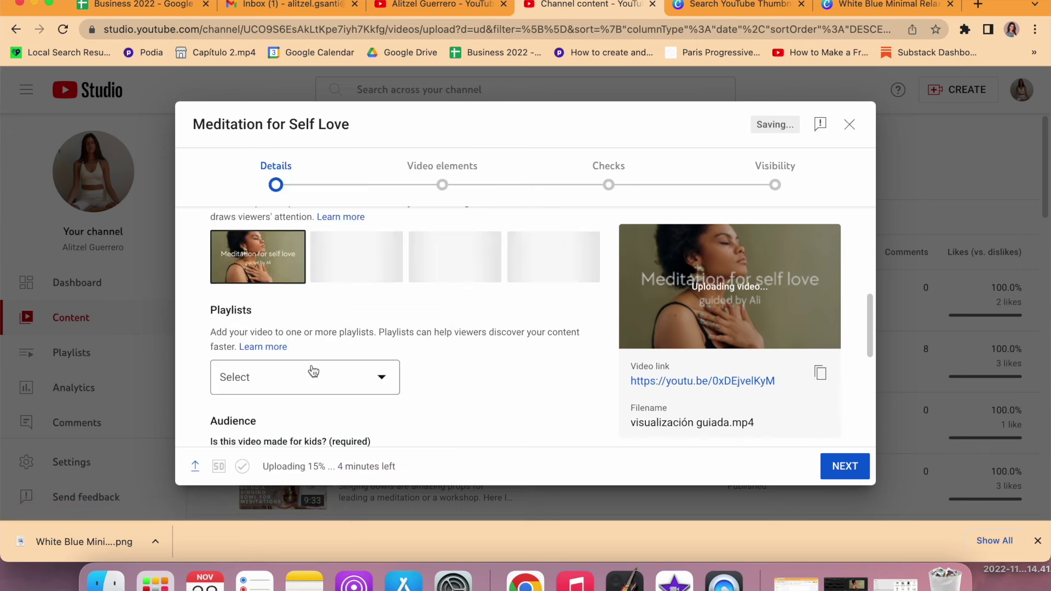
{"action": "scroll", "coordinate": [312, 371], "scroll_direction": "down", "scroll_amount": 5}
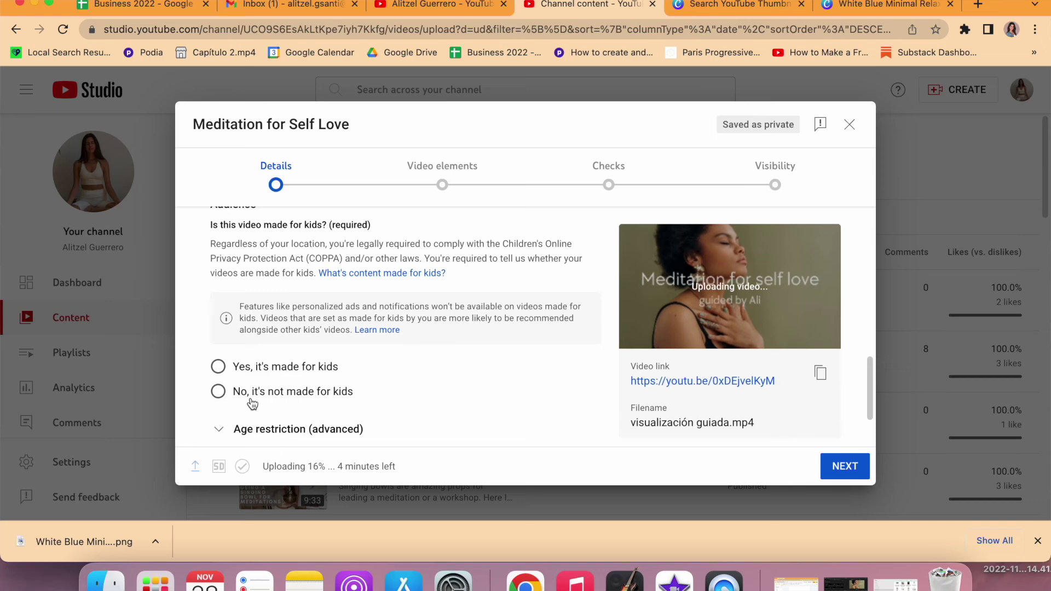
{"action": "left_click", "coordinate": [219, 392]}
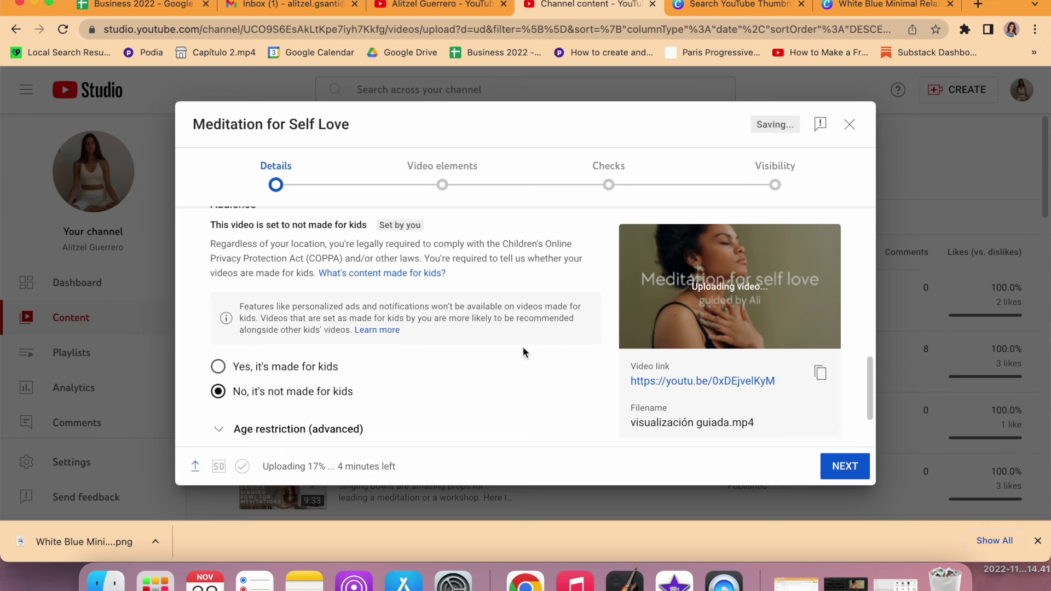
{"action": "scroll", "coordinate": [456, 380], "scroll_direction": "down", "scroll_amount": 2}
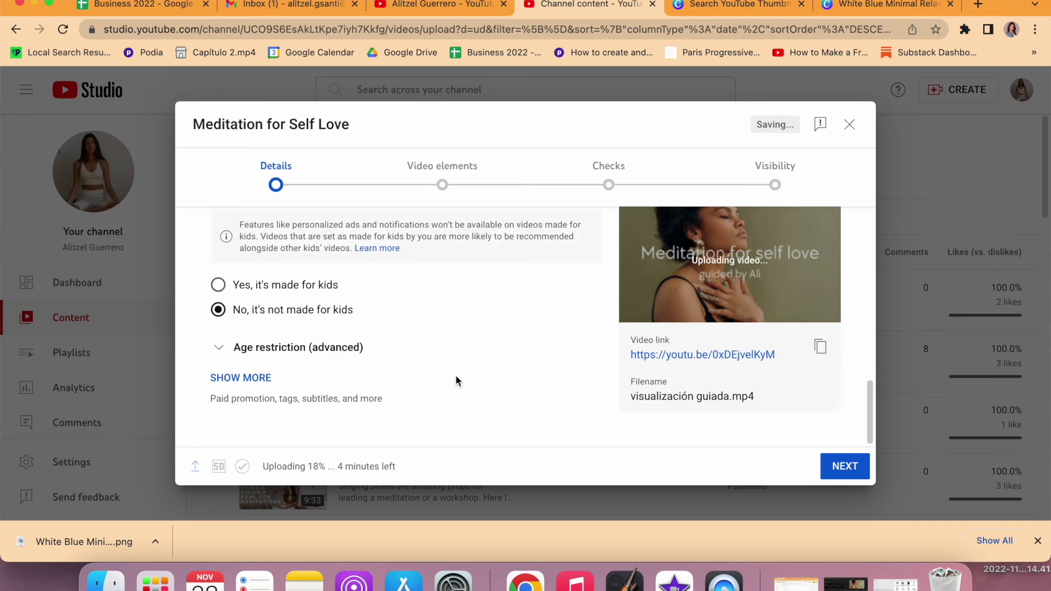
Advance past Video elements and Checks, then set the visibility to Public.
{"action": "left_click", "coordinate": [850, 468]}
{"action": "scroll", "coordinate": [356, 319], "scroll_direction": "down", "scroll_amount": 2}
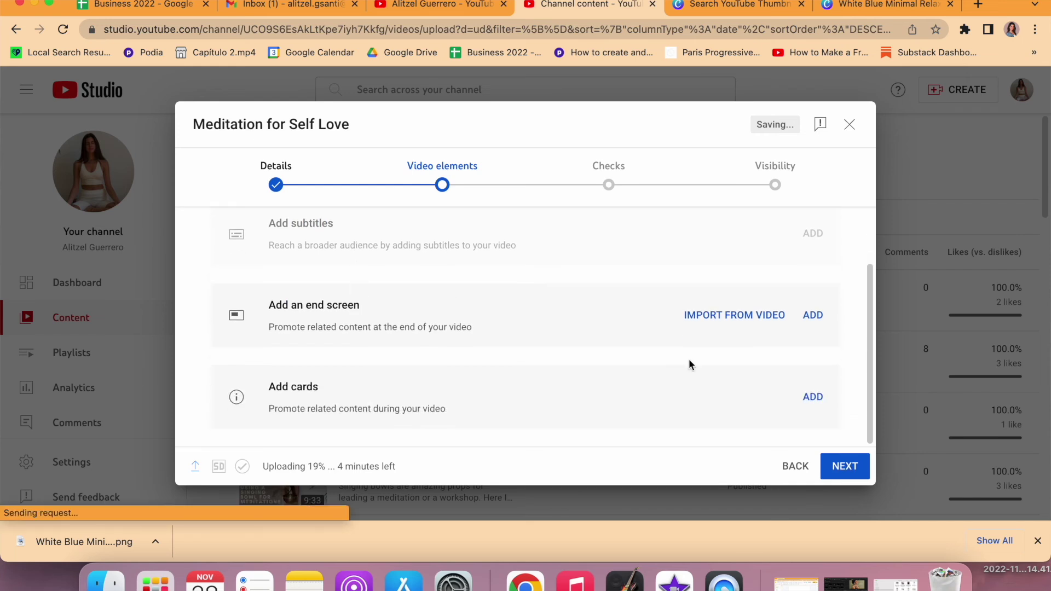
{"action": "left_click", "coordinate": [844, 466]}
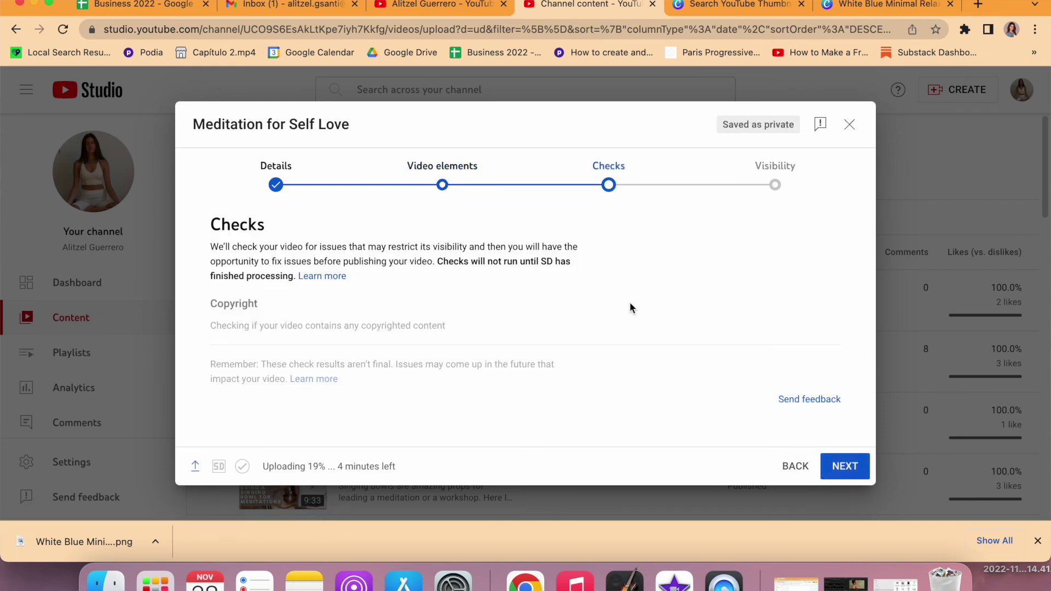
{"action": "left_click", "coordinate": [838, 466]}
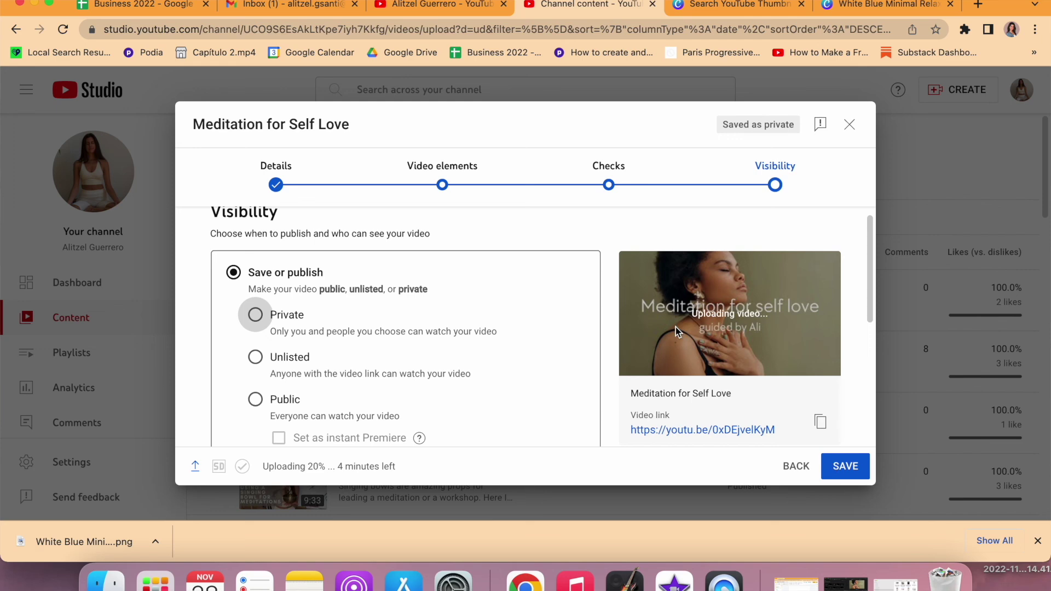
{"action": "left_click", "coordinate": [280, 317]}
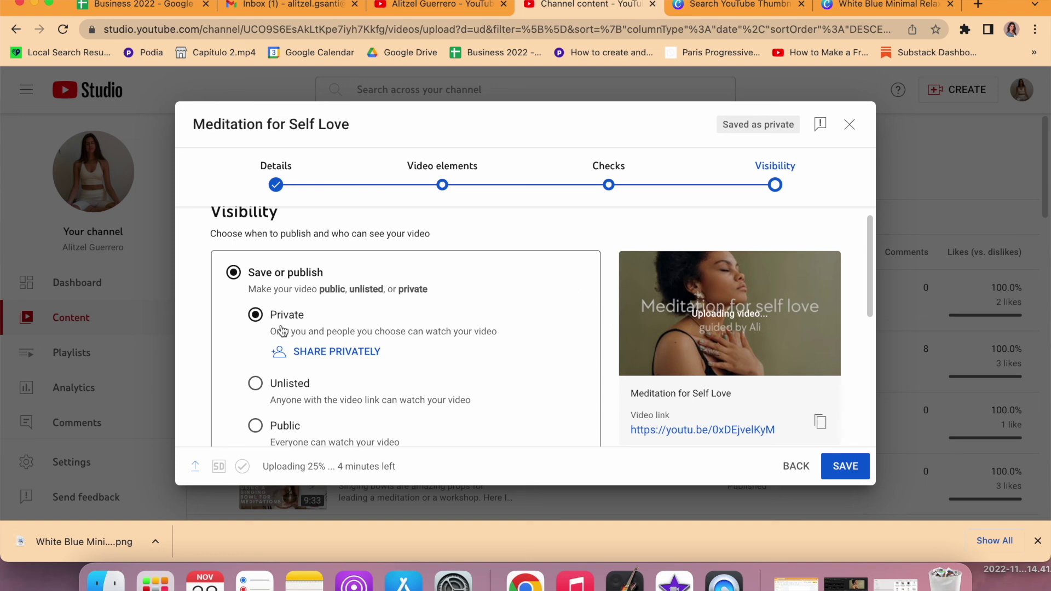
{"action": "left_click", "coordinate": [255, 383]}
{"action": "scroll", "coordinate": [290, 317], "scroll_direction": "down", "scroll_amount": 2}
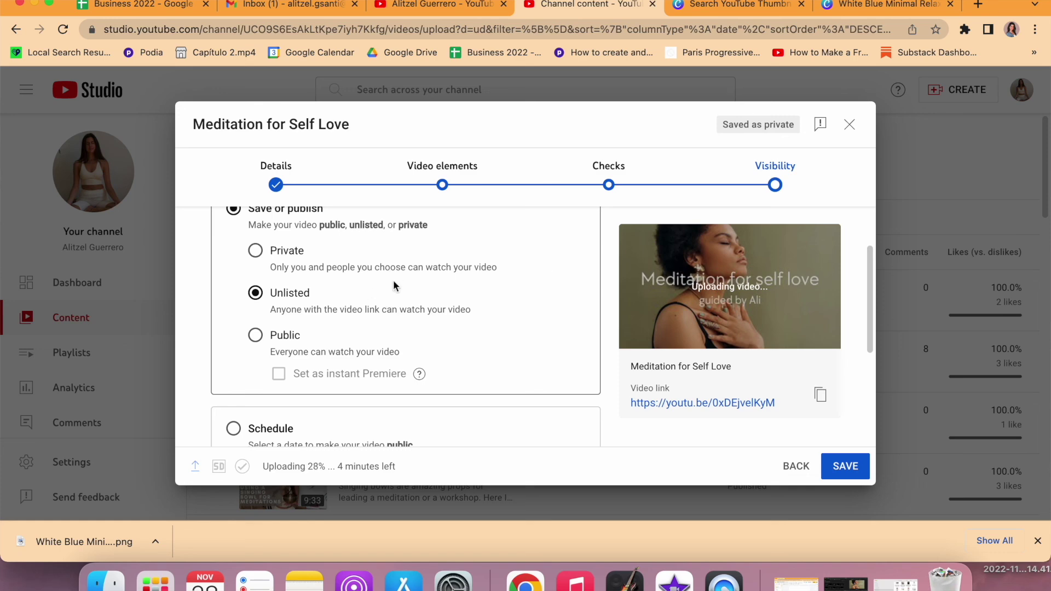
{"action": "left_click", "coordinate": [255, 335]}
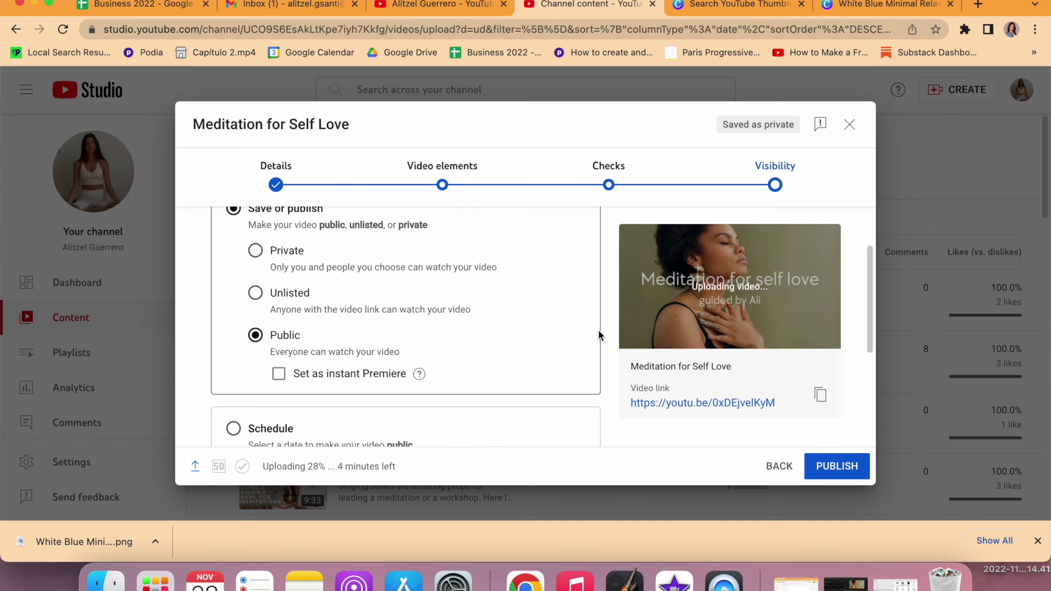
{"action": "scroll", "coordinate": [566, 333], "scroll_direction": "down", "scroll_amount": 3}
{"action": "scroll", "coordinate": [540, 332], "scroll_direction": "up", "scroll_amount": 4}
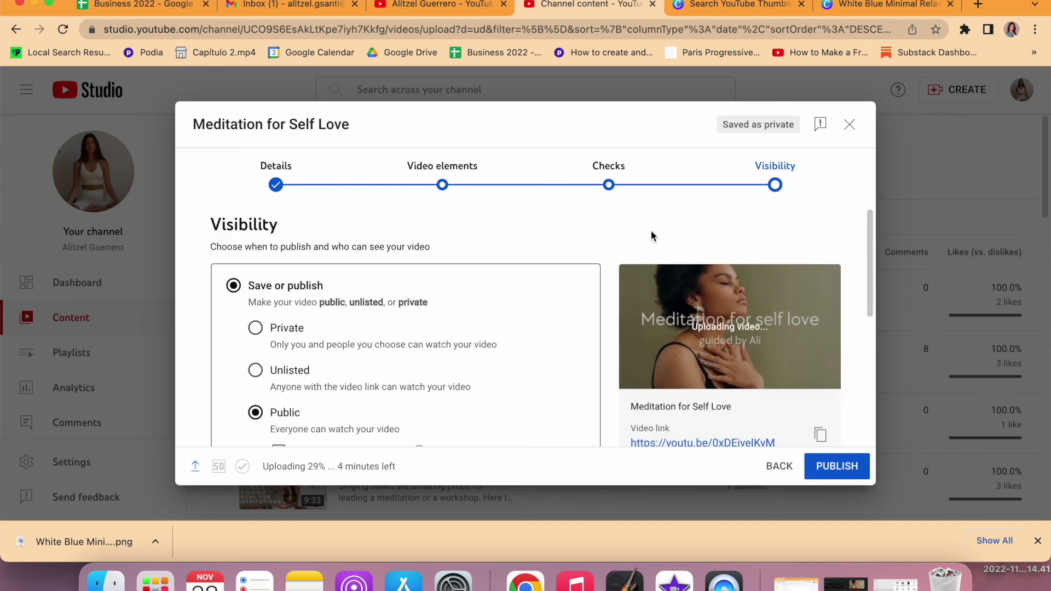